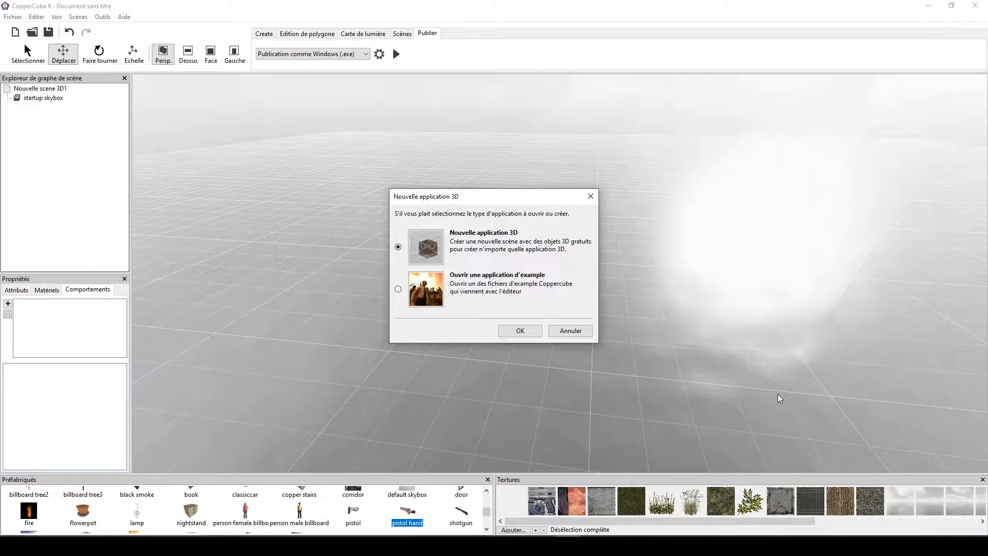
# Create a new 3D application and delete the default cube from the scene
pyautogui.click(534, 330)
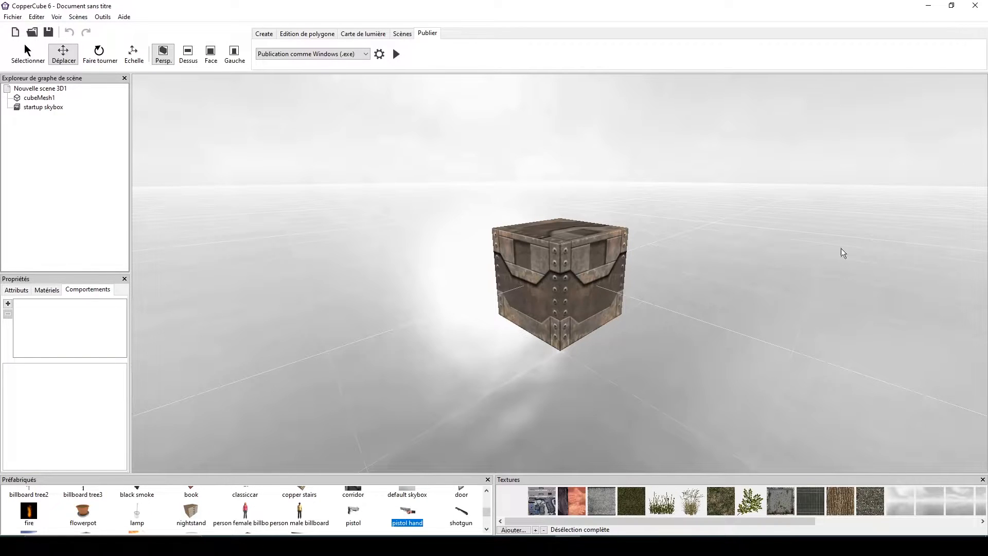
pyautogui.moveTo(779, 342)
pyautogui.mouseDown()
pyautogui.moveTo(723, 341)
pyautogui.moveTo(781, 343)
pyautogui.mouseUp()
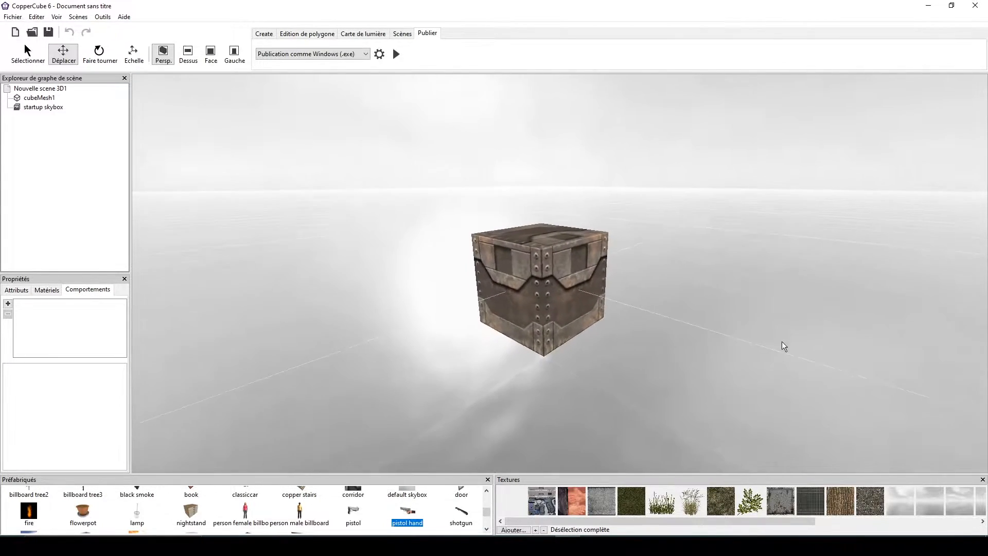
pyautogui.click(532, 304)
pyautogui.press('Delete')
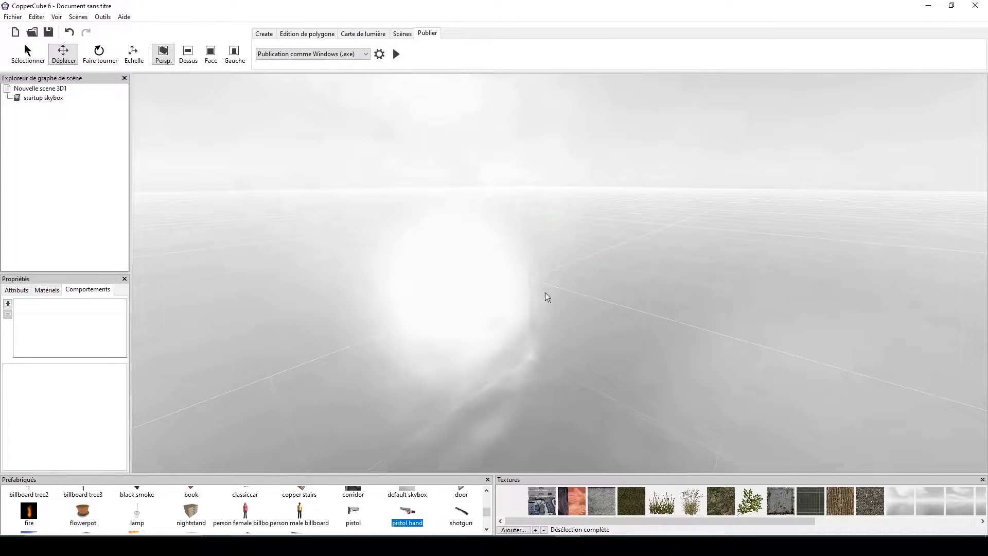
# Begin a new terrain without trees or grass and set its topology to flat
pyautogui.moveTo(672, 258); pyautogui.dragTo(522, 309)
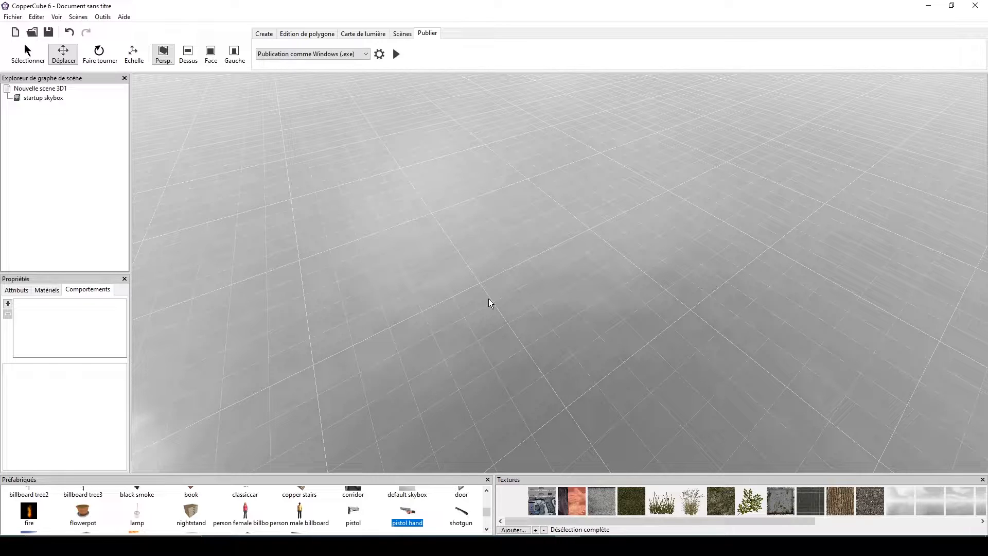
pyautogui.rightClick(515, 291)
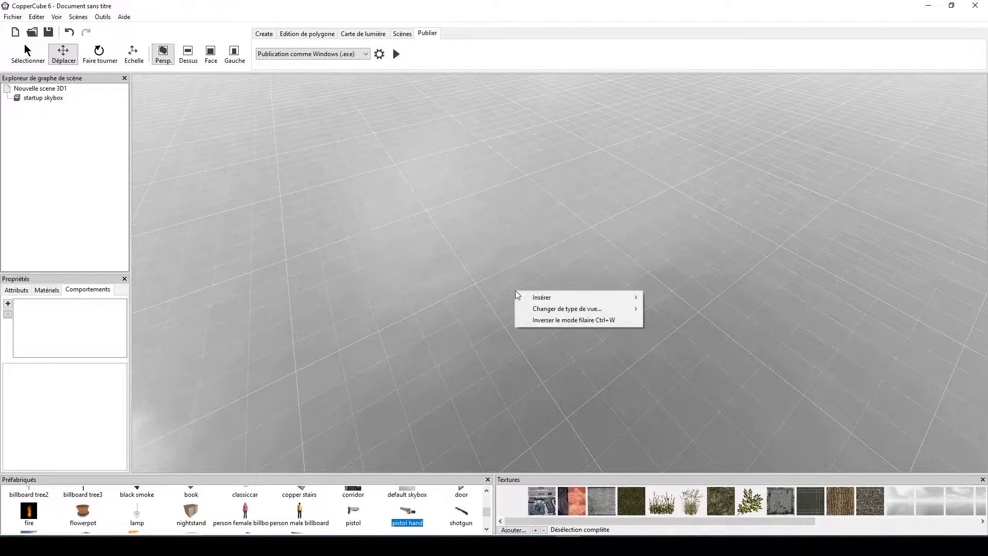
pyautogui.moveTo(540, 298)
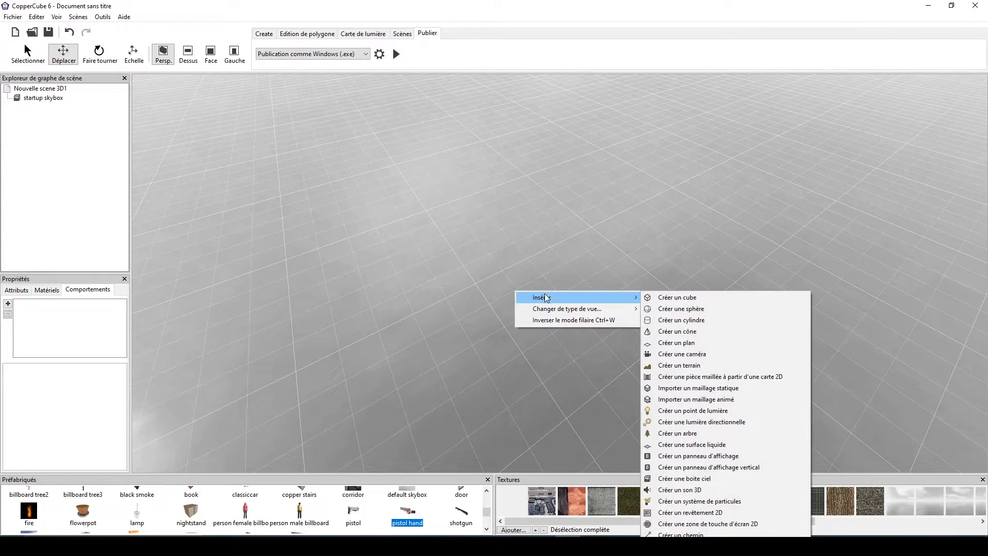
pyautogui.click(703, 366)
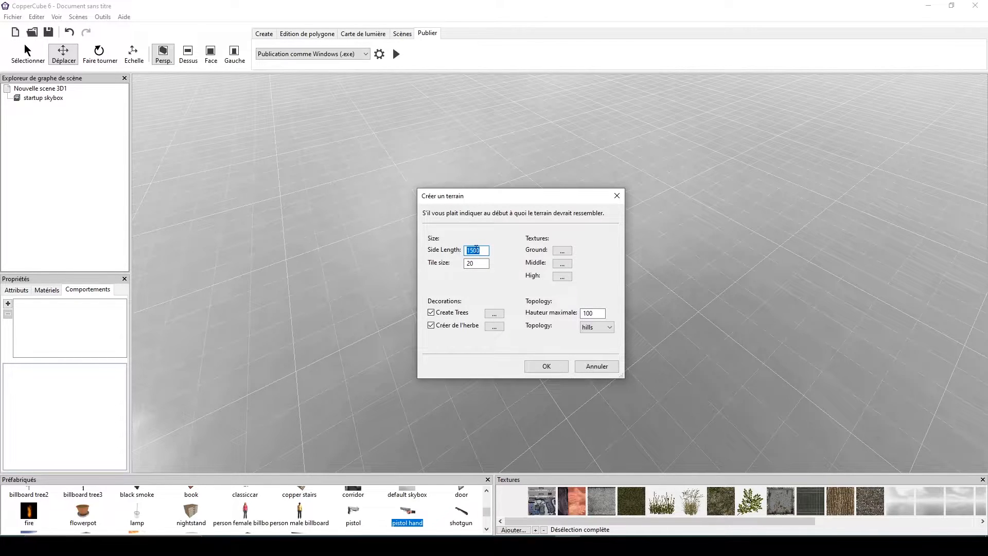
pyautogui.click(438, 315)
pyautogui.click(597, 328)
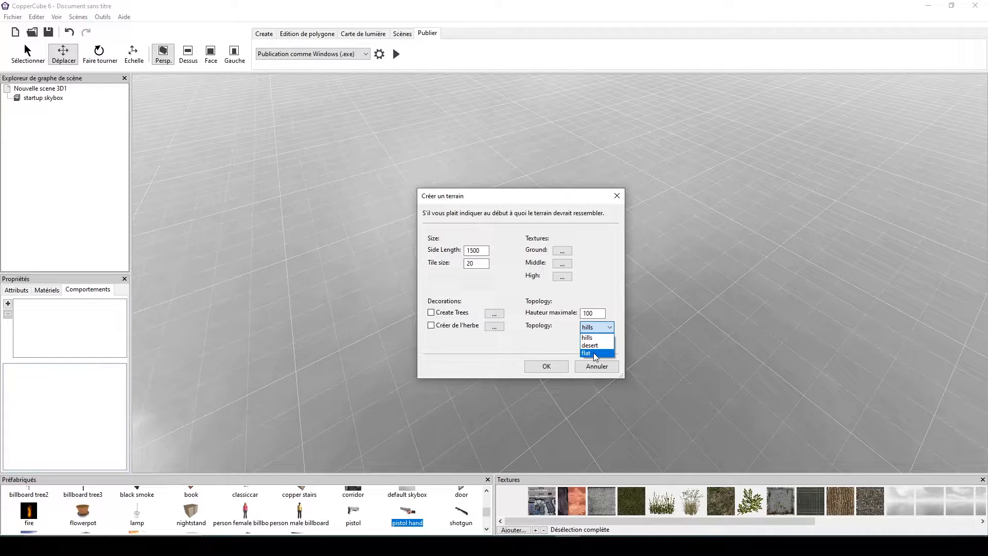
pyautogui.click(593, 353)
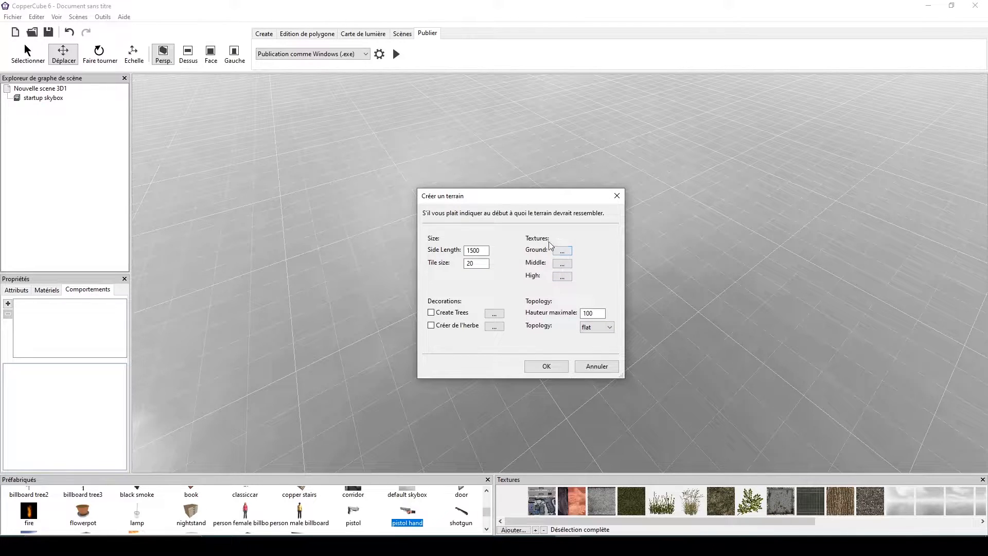
# Choose the grey concrete texture as the terrain's ground and create the terrain
pyautogui.click(558, 253)
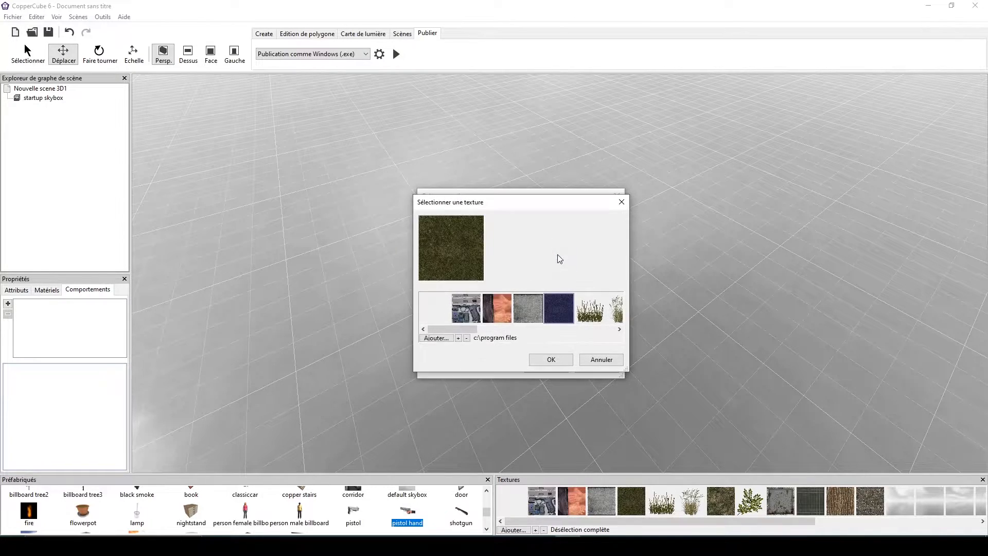
pyautogui.click(520, 312)
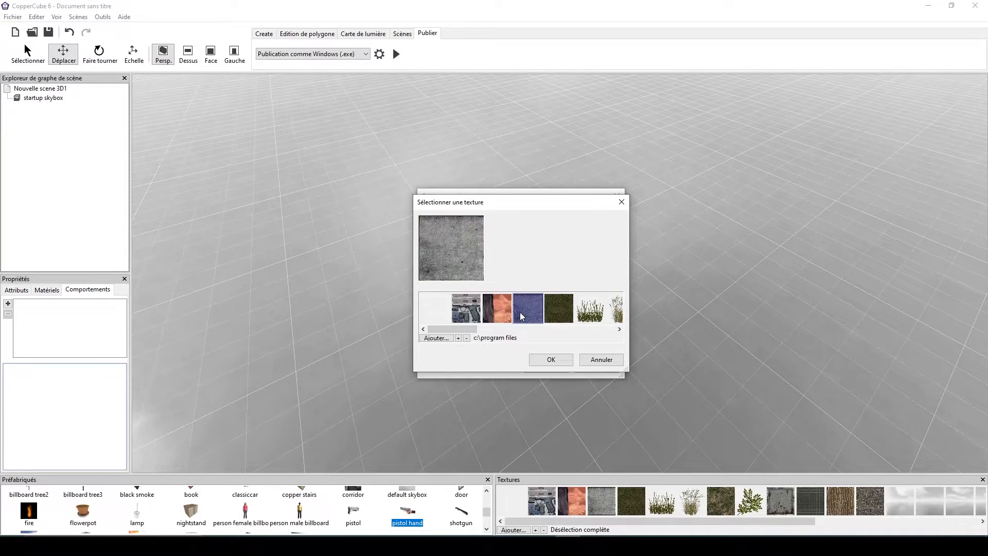
pyautogui.click(561, 307)
pyautogui.click(540, 309)
pyautogui.click(550, 360)
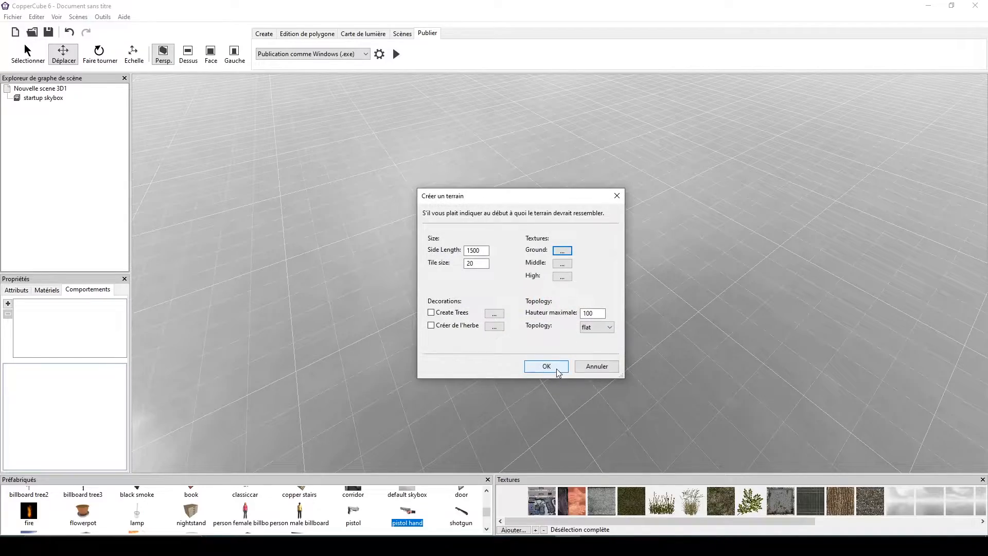
pyautogui.click(547, 366)
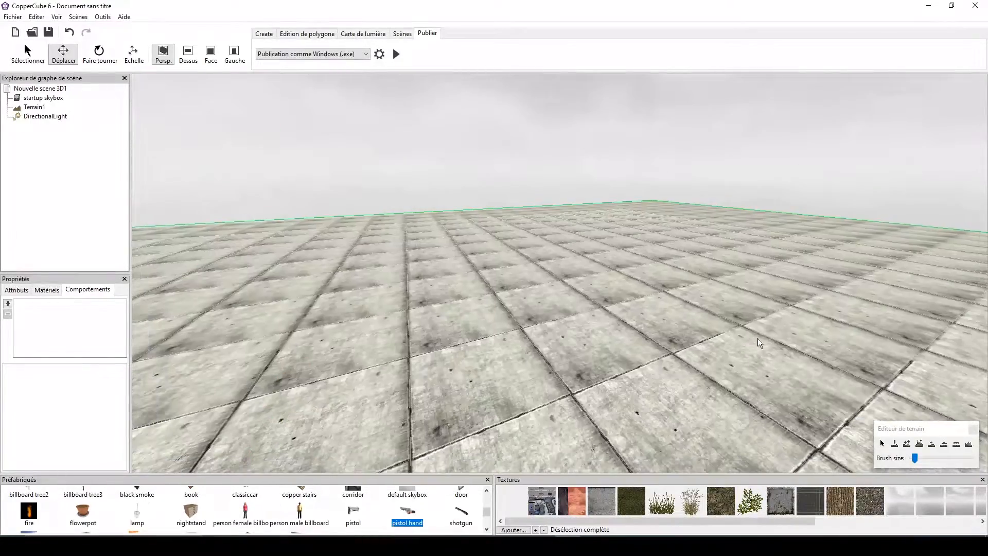
# Examine the new terrain's surface and extent from far away and close up
pyautogui.moveTo(757, 338); pyautogui.dragTo(766, 348, button='right')
pyautogui.scroll(-10, 767, 347)
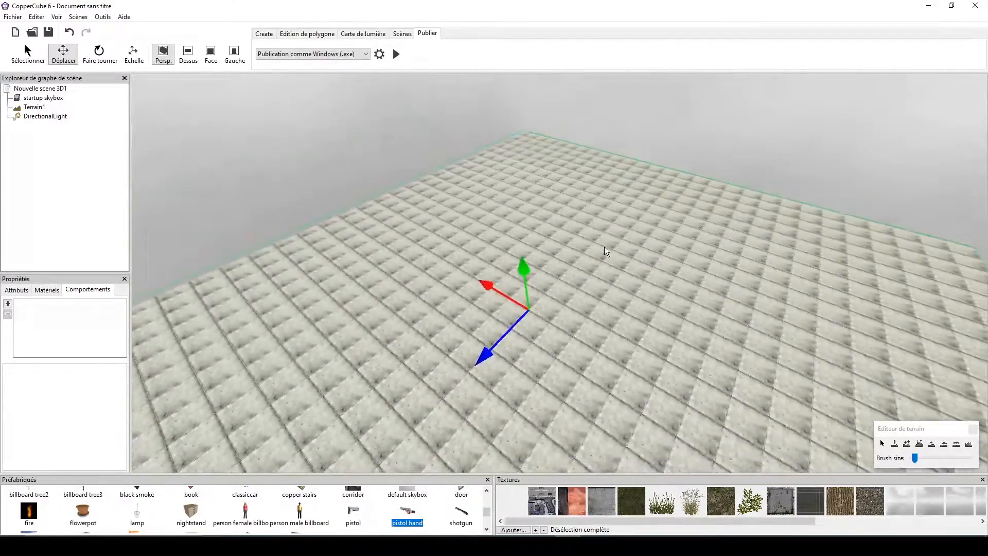
pyautogui.scroll(-8, 699, 283)
pyautogui.moveTo(680, 315)
pyautogui.mouseDown(button='right')
pyautogui.moveTo(701, 328)
pyautogui.moveTo(674, 322)
pyautogui.moveTo(684, 318)
pyautogui.moveTo(660, 302)
pyautogui.moveTo(668, 302)
pyautogui.mouseUp(button='right')
pyautogui.scroll(3, 701, 328)
pyautogui.scroll(3, 684, 318)
pyautogui.scroll(6, 626, 295)
pyautogui.scroll(3, 668, 306)
pyautogui.scroll(4, 665, 301)
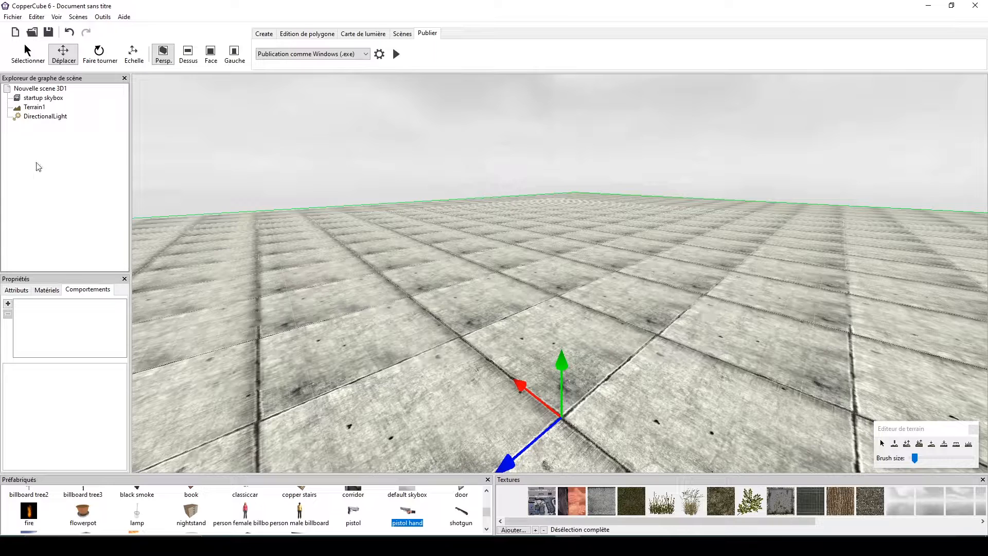
# Replace the terrain's ground texture with grass.jpg in its first material slot
pyautogui.click(55, 291)
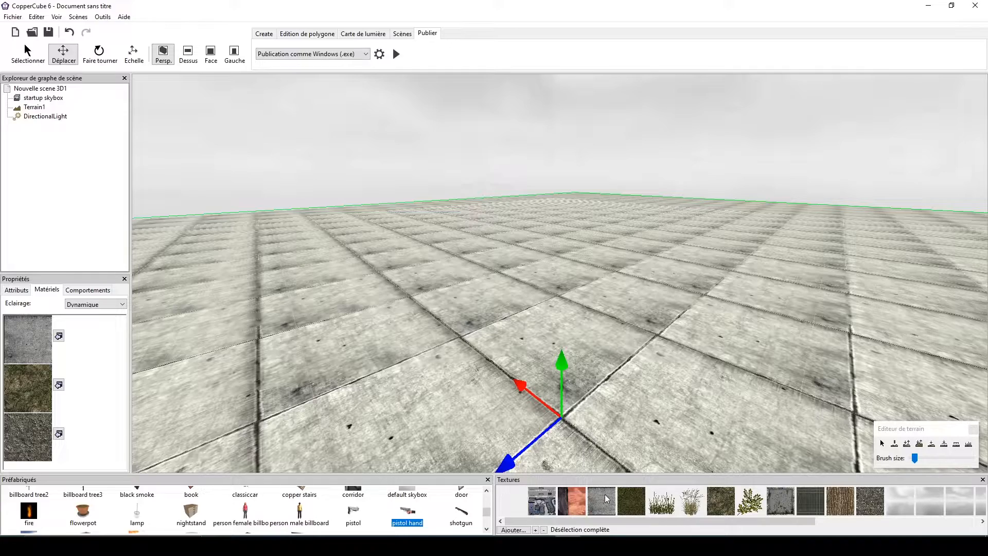
pyautogui.click(631, 499)
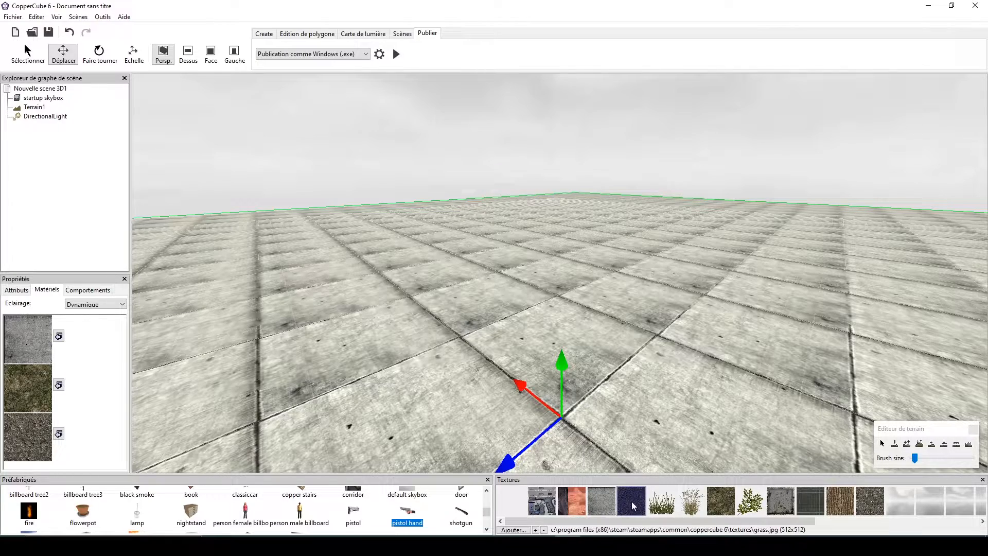
pyautogui.click(59, 337)
pyautogui.moveTo(644, 247); pyautogui.dragTo(677, 113, button='right')
pyautogui.moveTo(604, 211); pyautogui.dragTo(597, 289, button='right')
pyautogui.scroll(-10, 613, 285)
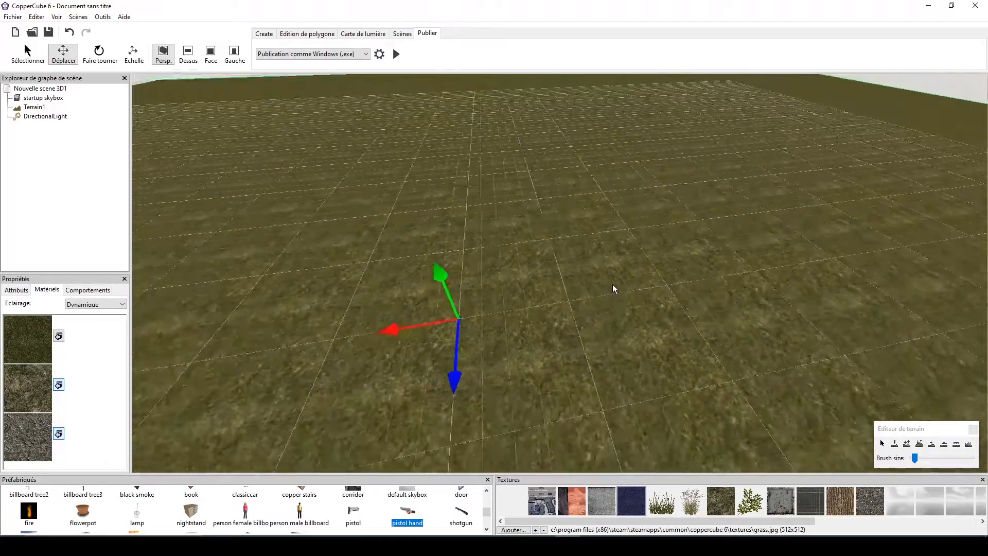
# Add a "First Person Shooter" camera to the scene and test-run the application as a Windows .exe
pyautogui.scroll(10, 613, 287)
pyautogui.rightClick(524, 313)
pyautogui.moveTo(559, 370)
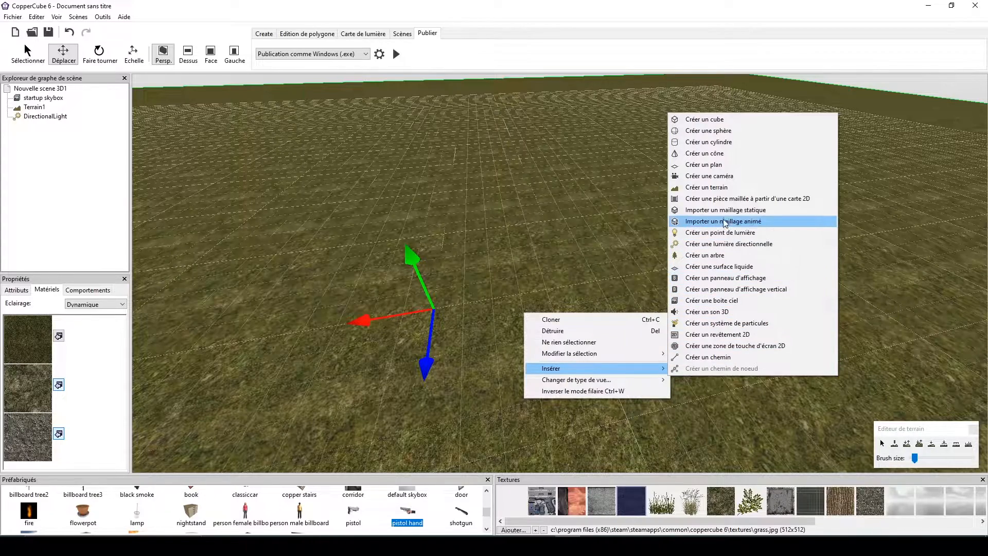
pyautogui.click(712, 179)
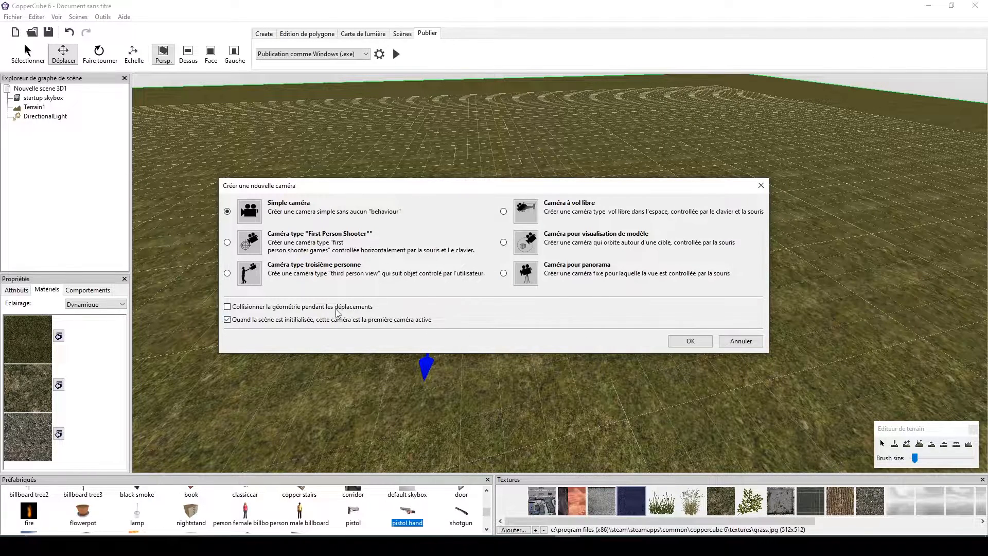
pyautogui.click(227, 242)
pyautogui.click(690, 341)
pyautogui.click(395, 53)
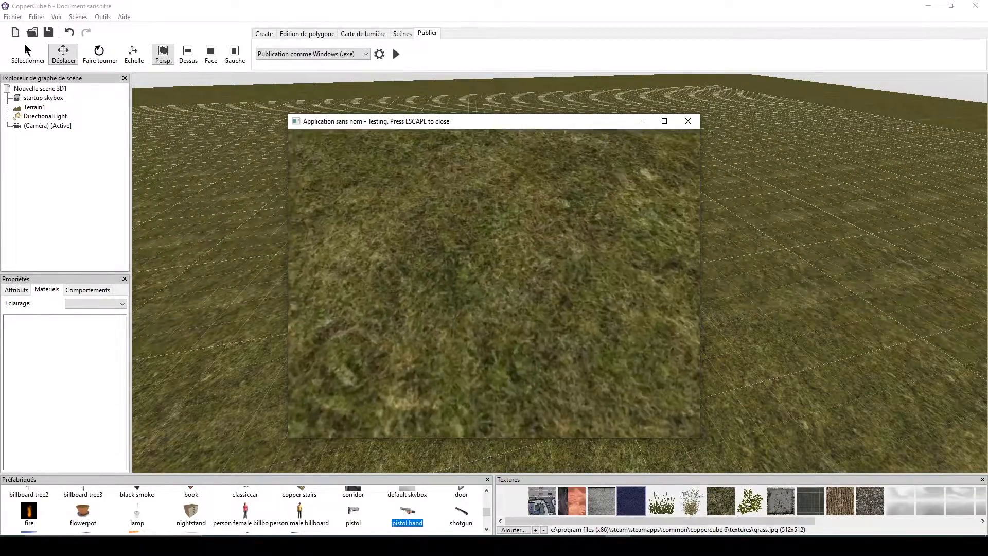
pyautogui.press('Escape')
# Insert the pistol prefab into the scene at the camera
pyautogui.moveTo(708, 286)
pyautogui.mouseDown(button='right')
pyautogui.moveTo(673, 299)
pyautogui.moveTo(699, 286)
pyautogui.mouseUp(button='right')
pyautogui.moveTo(633, 366); pyautogui.dragTo(640, 365, button='right')
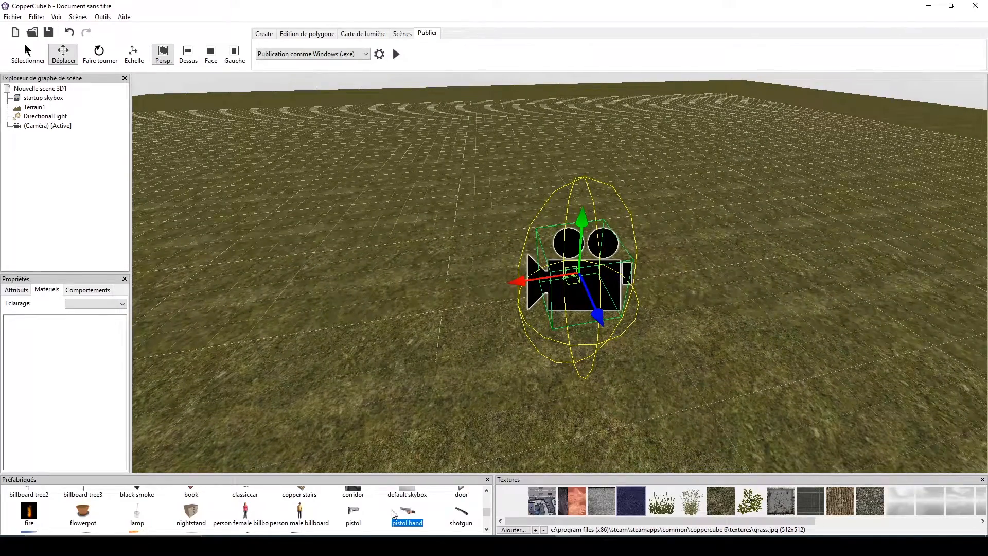
pyautogui.click(354, 516)
pyautogui.doubleClick(354, 517)
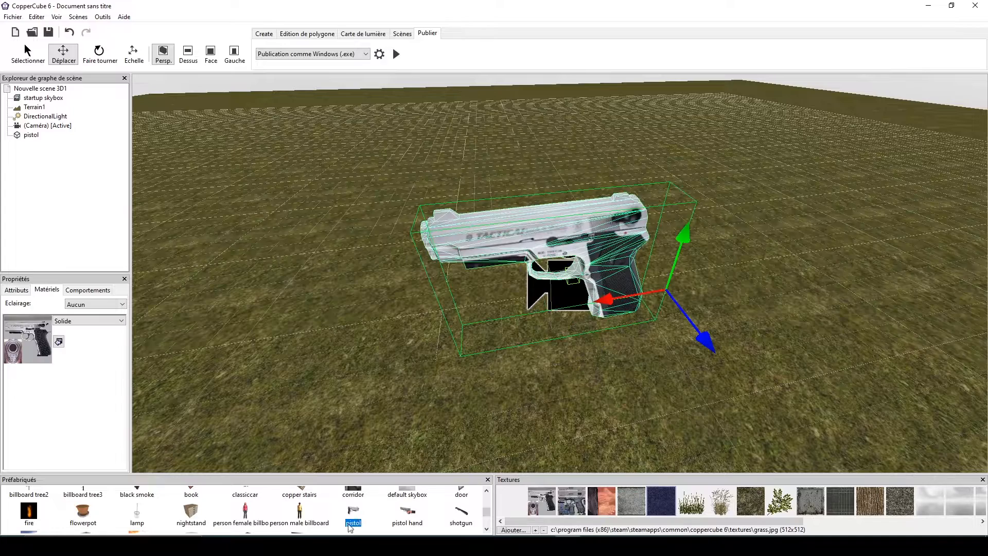
pyautogui.scroll(-1, 196, 517)
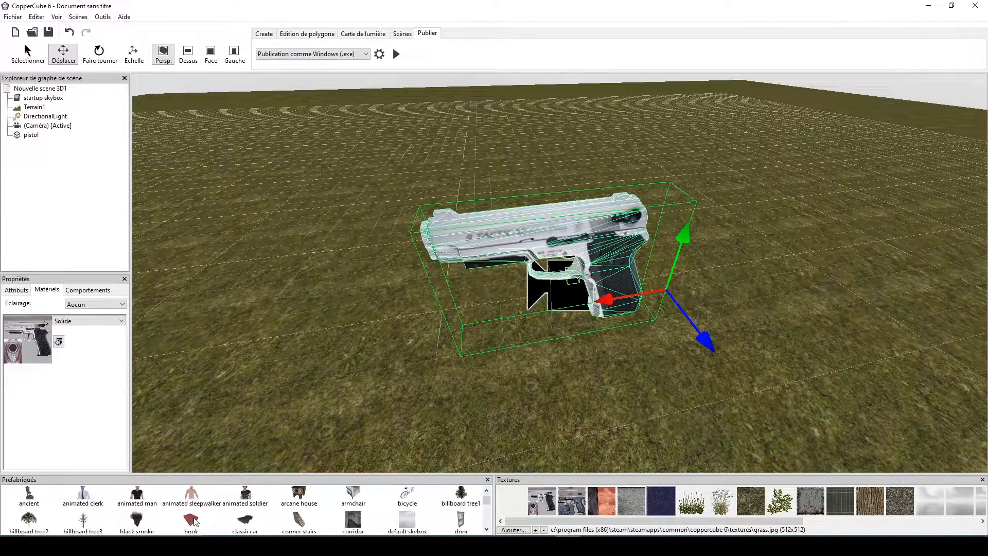
pyautogui.scroll(2, 211, 510)
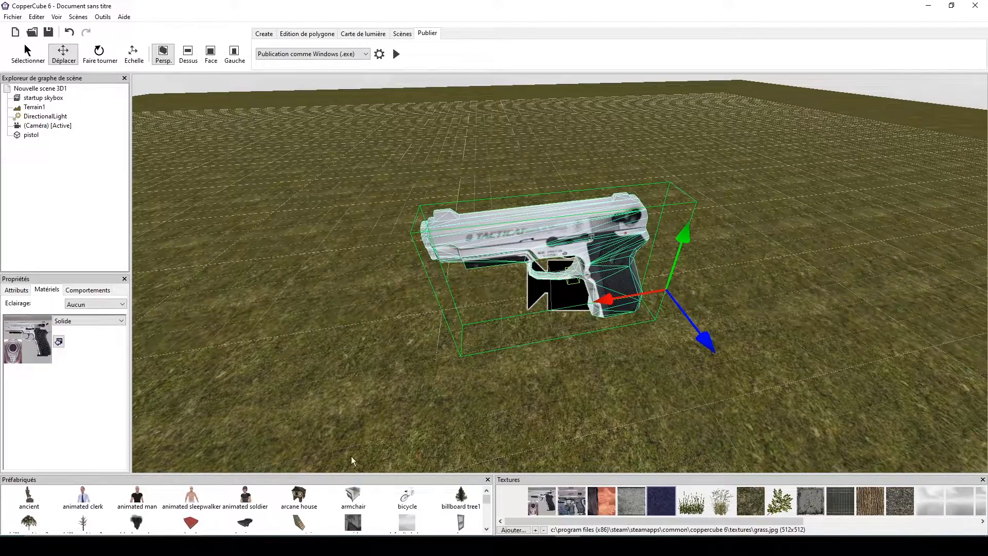
# Move the pistol so that it sits beside the camera
pyautogui.moveTo(495, 381); pyautogui.dragTo(427, 367)
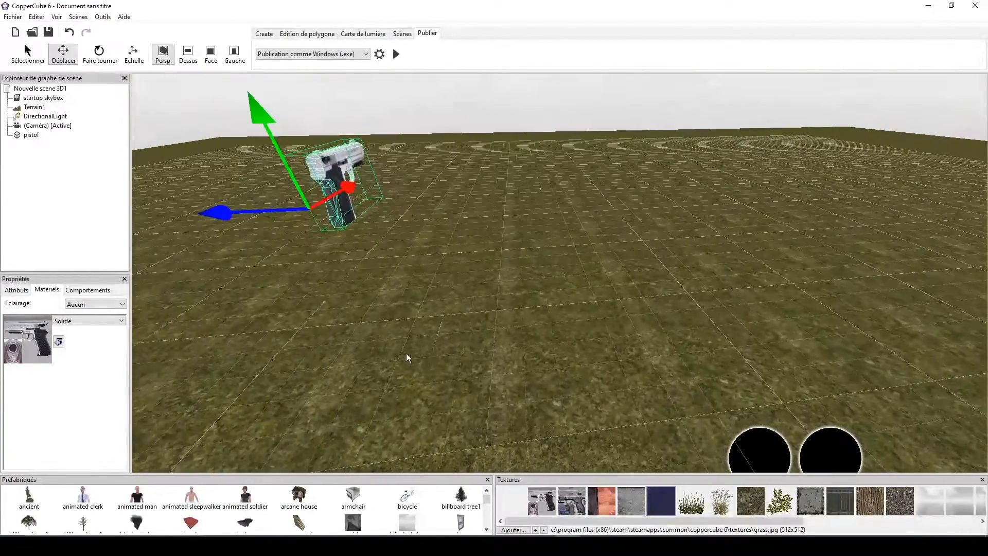
pyautogui.moveTo(291, 124); pyautogui.dragTo(509, 307)
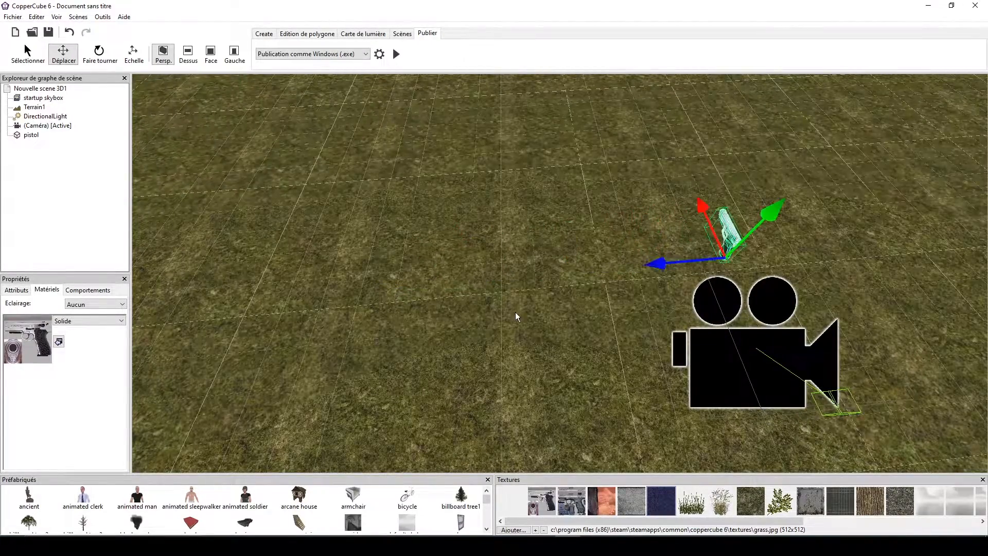
pyautogui.click(766, 355)
pyautogui.moveTo(767, 355); pyautogui.dragTo(606, 301)
pyautogui.scroll(5, 591, 312)
pyautogui.click(625, 270)
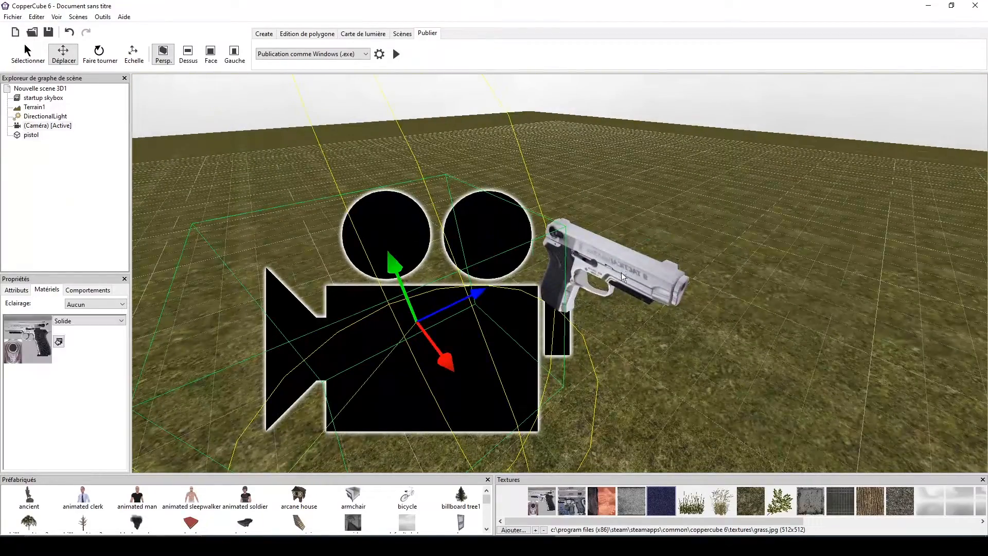
pyautogui.moveTo(554, 225); pyautogui.dragTo(559, 396)
pyautogui.moveTo(522, 323); pyautogui.dragTo(600, 282)
# Make the pistol a child of the camera in the scene graph
pyautogui.moveTo(264, 372); pyautogui.dragTo(528, 360, button='middle')
pyautogui.click(527, 355)
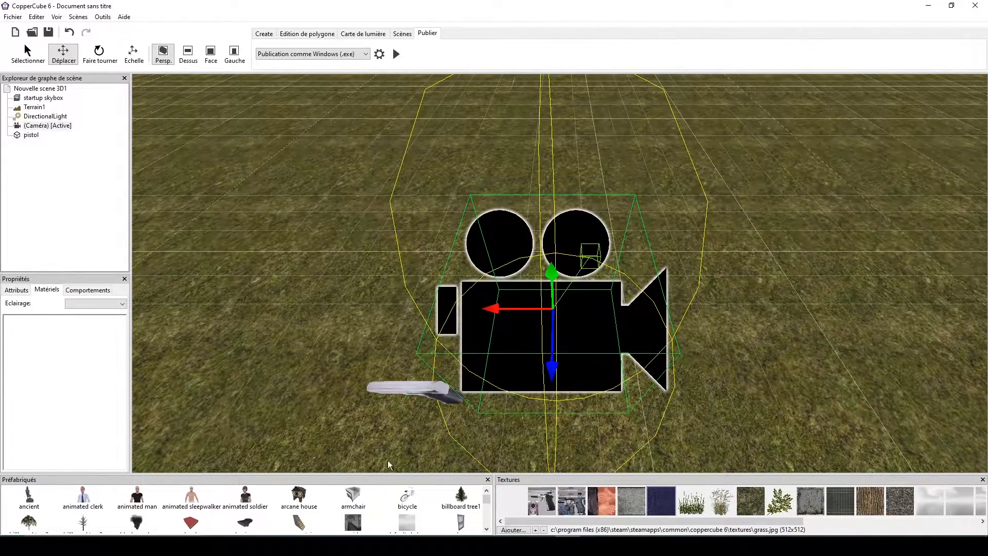
pyautogui.click(452, 389)
pyautogui.click(528, 312)
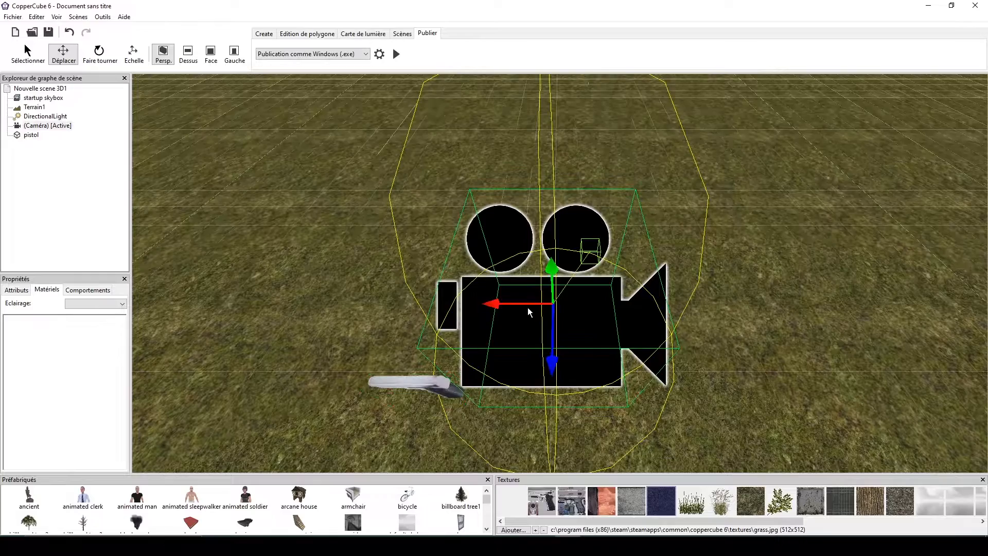
pyautogui.press('Right')
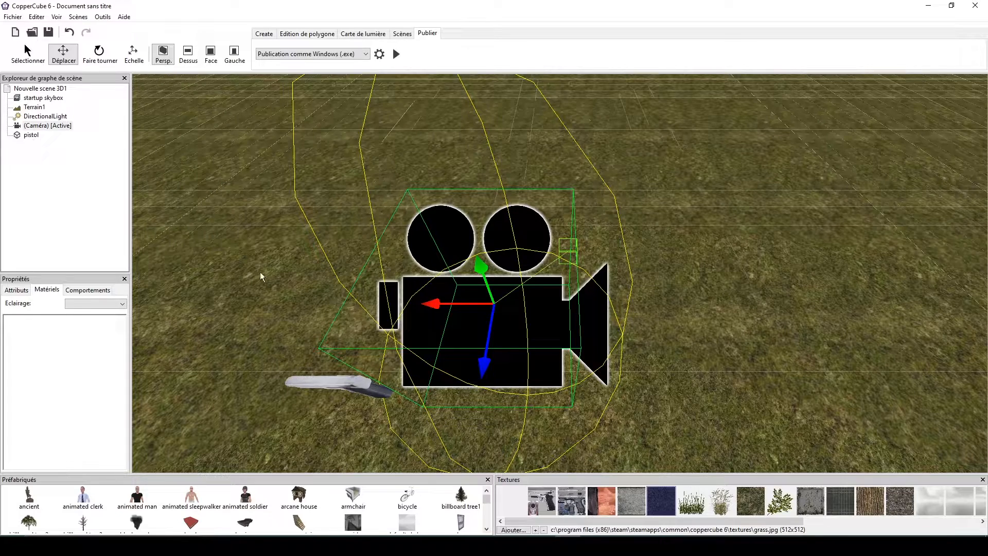
pyautogui.click(31, 135)
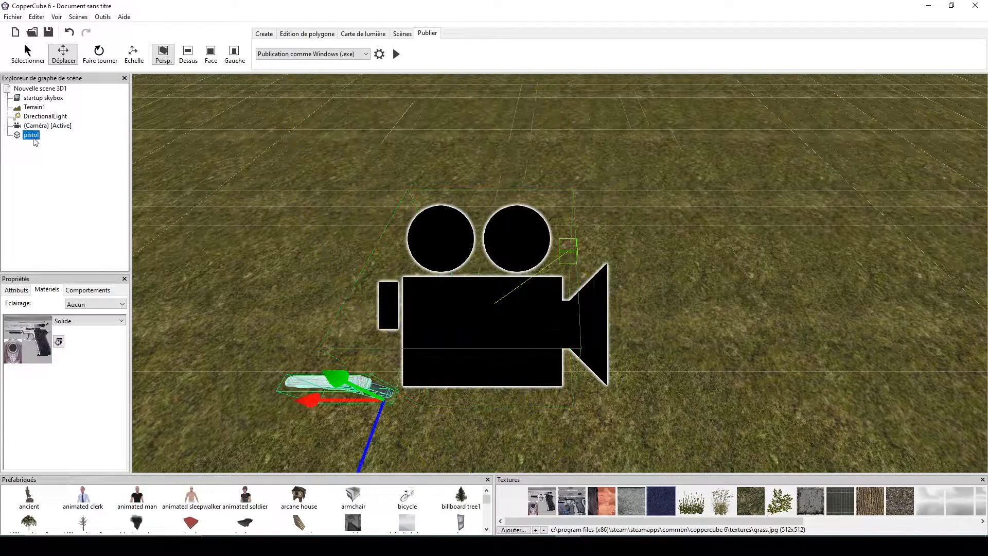
pyautogui.moveTo(29, 136); pyautogui.dragTo(55, 129)
# Move the camera, with the pistol attached, along its blue axis to a new spot above the terrain
pyautogui.moveTo(456, 238); pyautogui.dragTo(320, 208, button='right')
pyautogui.click(619, 268)
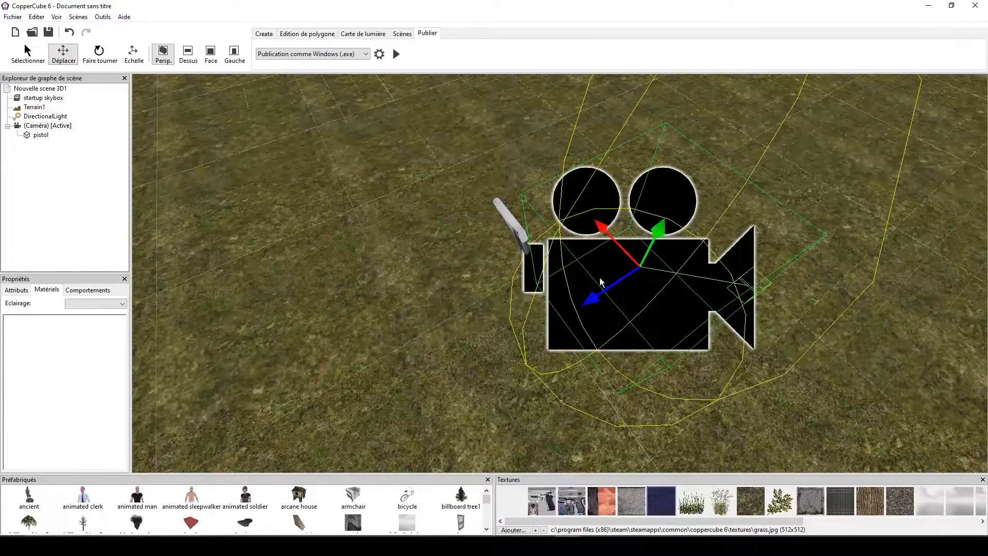
pyautogui.moveTo(597, 297); pyautogui.dragTo(565, 384)
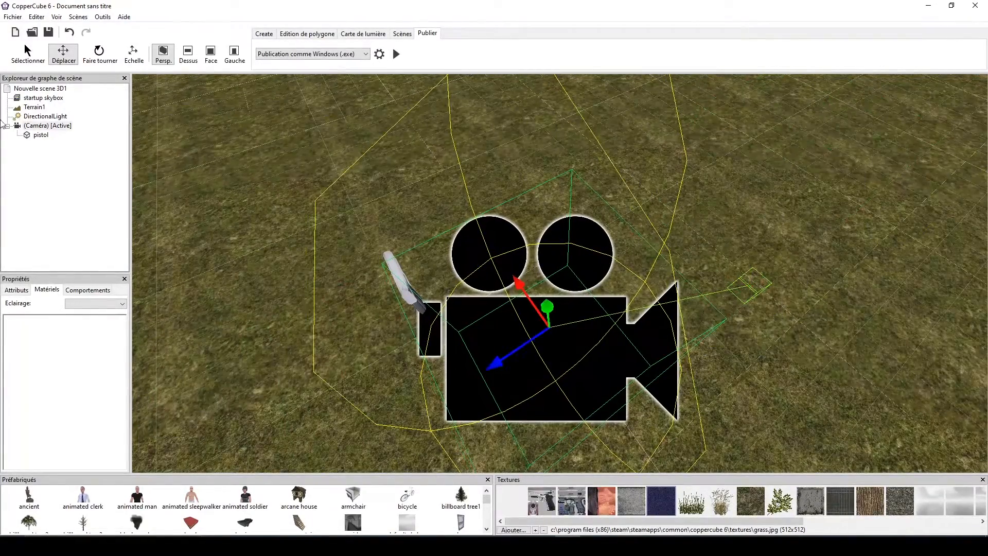
# Rename the camera to "joueur" and test-run the application to check the pistol's placement
pyautogui.click(50, 129)
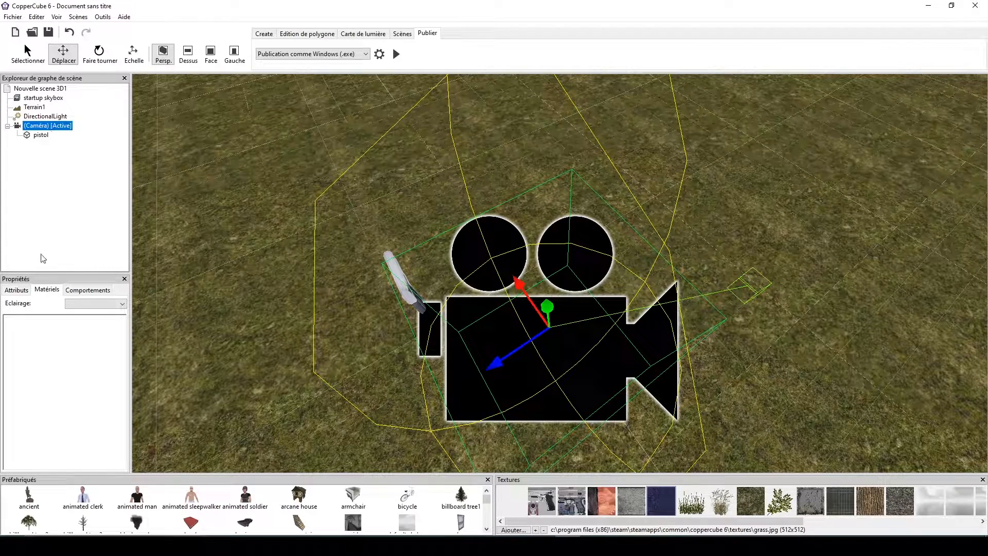
pyautogui.click(13, 290)
pyautogui.click(33, 309)
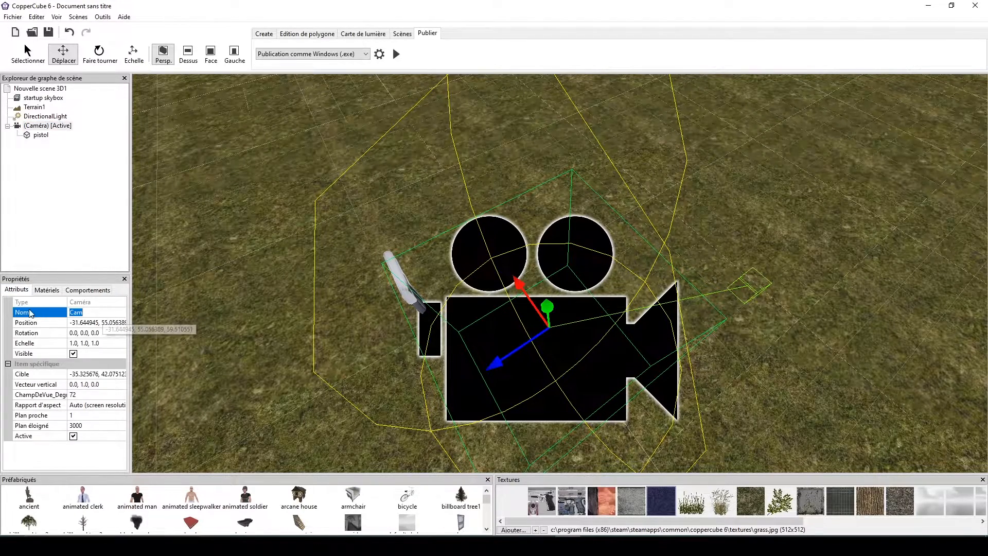
pyautogui.write('joueur')
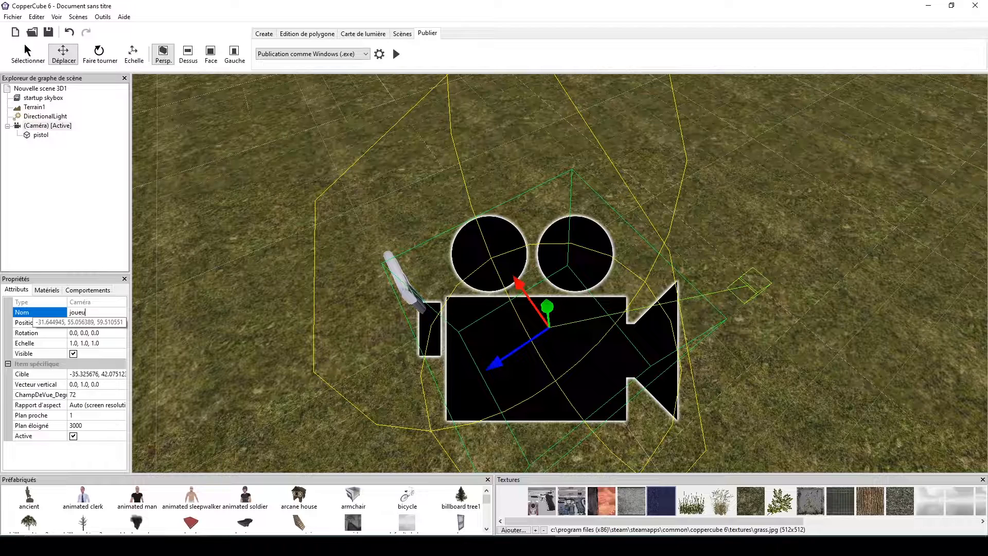
pyautogui.press('Return')
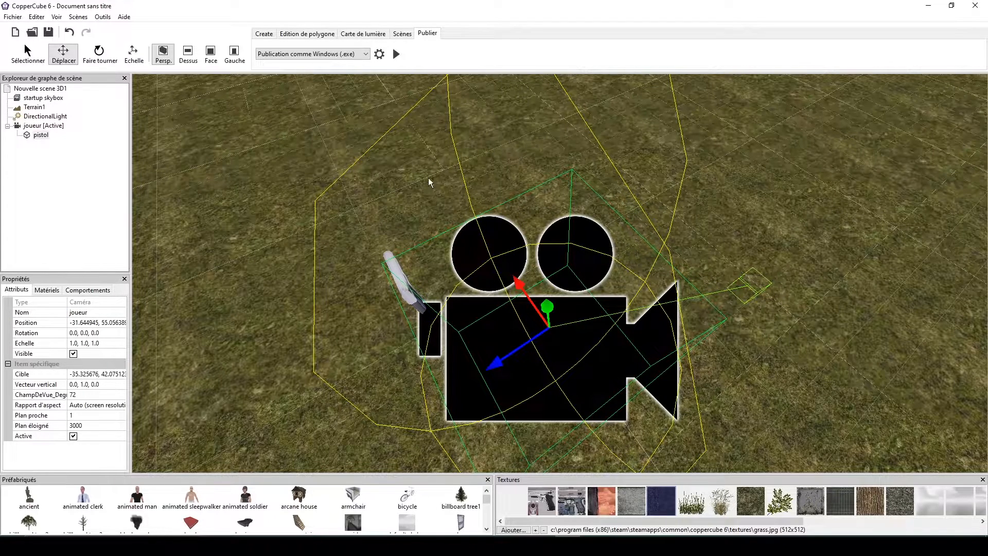
pyautogui.click(396, 56)
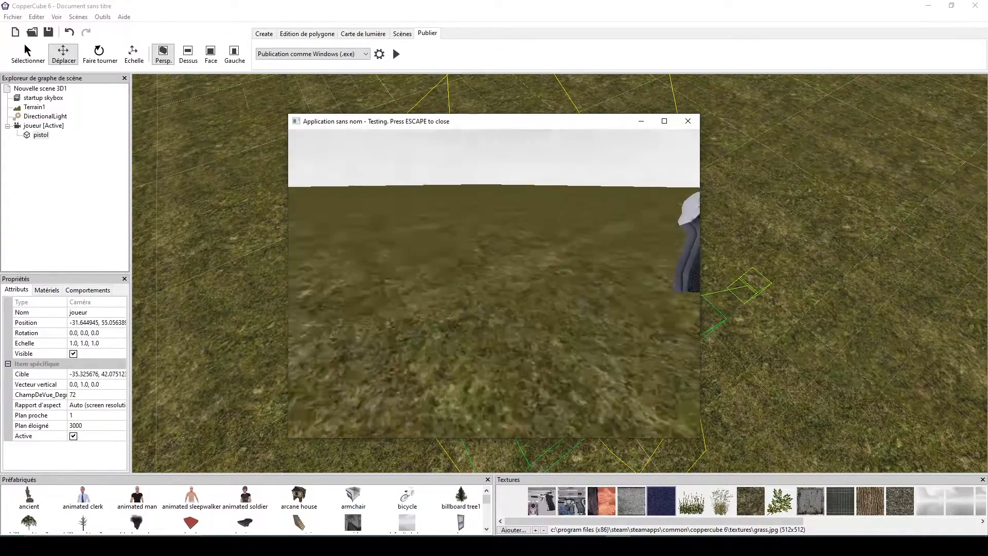
pyautogui.press('Escape')
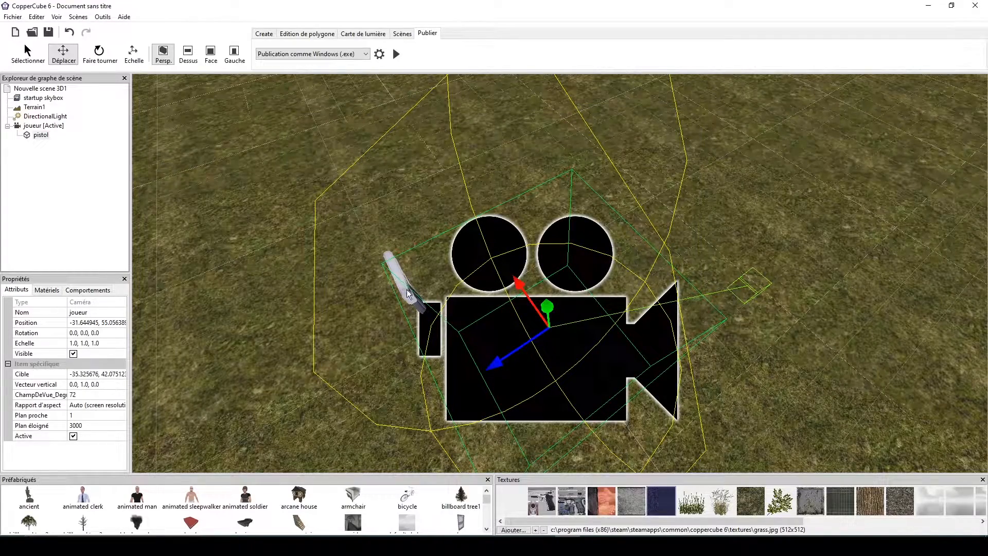
# Set the pistol's rotation to -89.0, -90.0, 0.0
pyautogui.moveTo(568, 308); pyautogui.dragTo(733, 322, button='right')
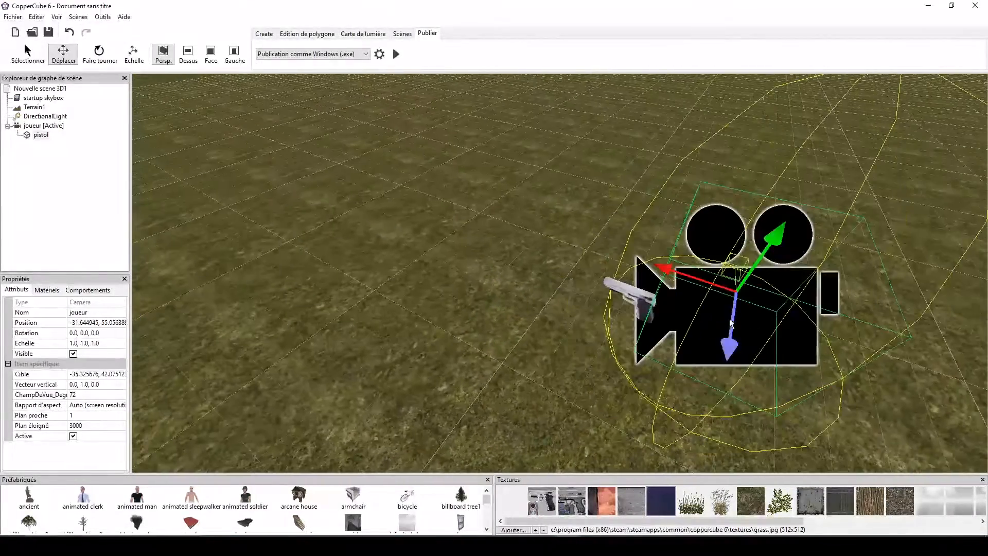
pyautogui.click(629, 295)
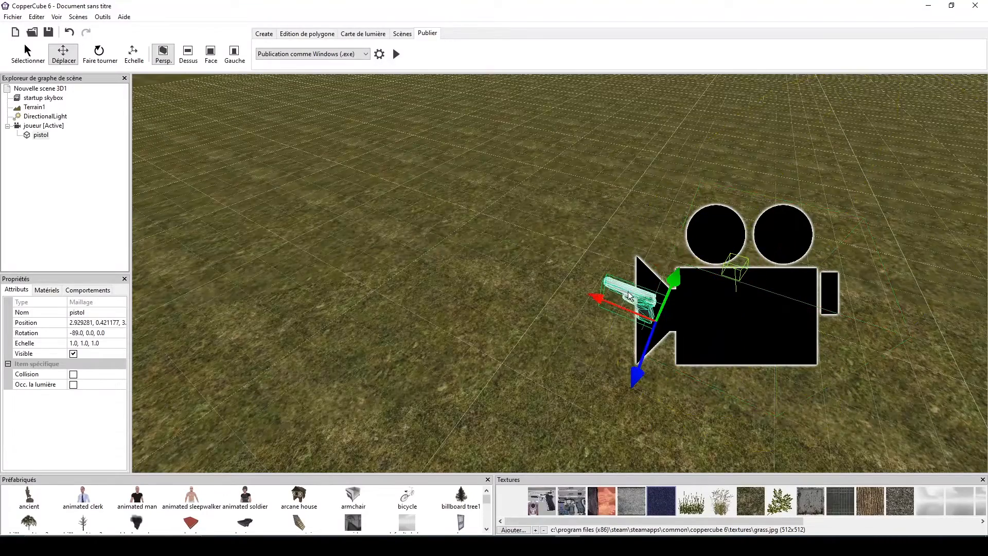
pyautogui.click(93, 333)
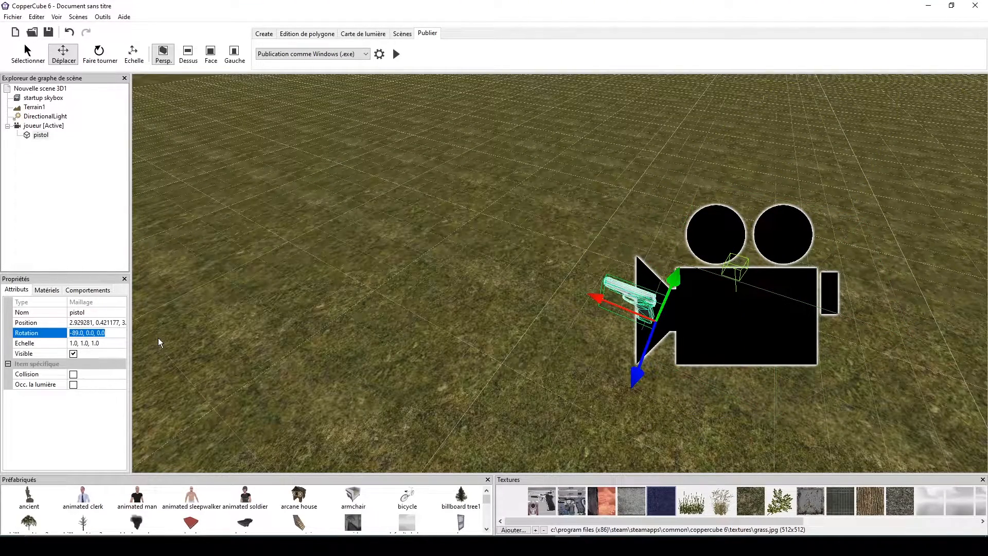
pyautogui.press('Left')
pyautogui.press('Right')
pyautogui.press('Right')
pyautogui.press('Right')
pyautogui.write('9')
pyautogui.press('Return')
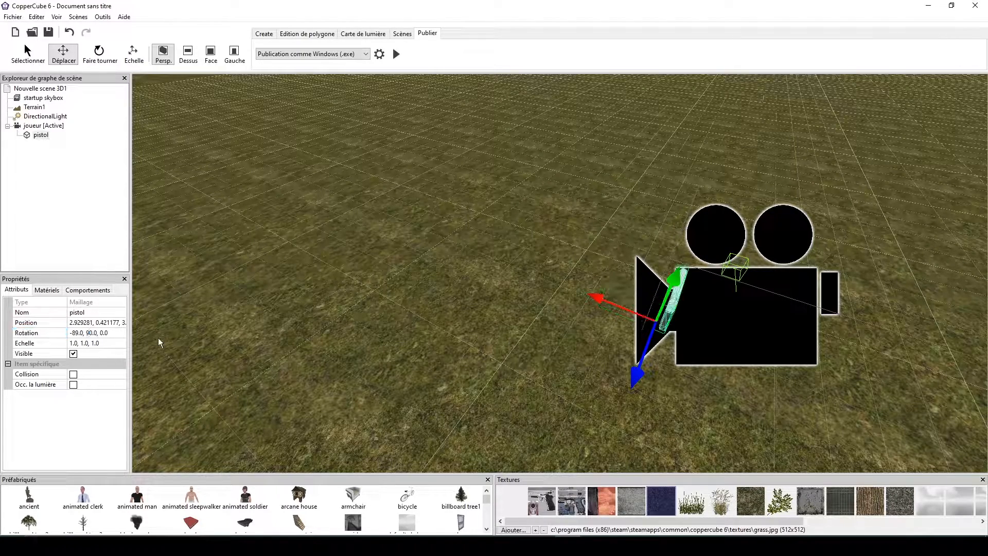
pyautogui.click(85, 333)
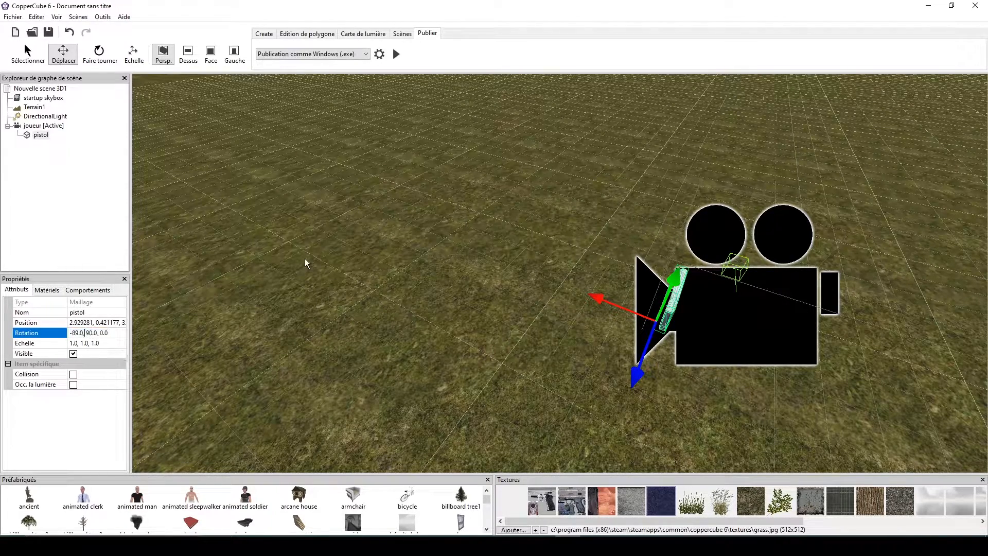
pyautogui.write('-')
pyautogui.press('Return')
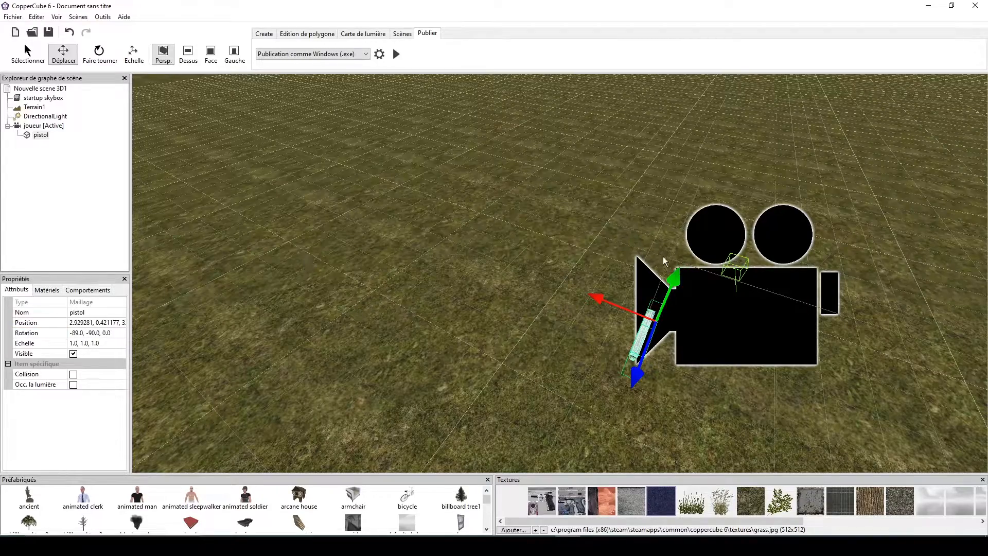
# Shift the pistol sideways to an X position of about -1.88 and test-run the application
pyautogui.moveTo(601, 298); pyautogui.dragTo(649, 325)
pyautogui.moveTo(622, 353); pyautogui.dragTo(668, 399)
pyautogui.moveTo(474, 326); pyautogui.dragTo(470, 325)
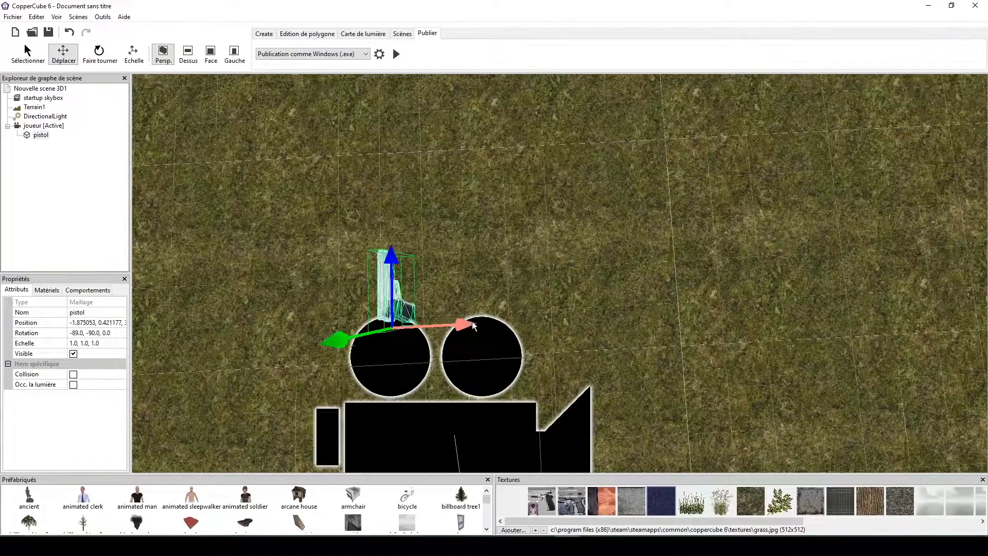
pyautogui.click(397, 56)
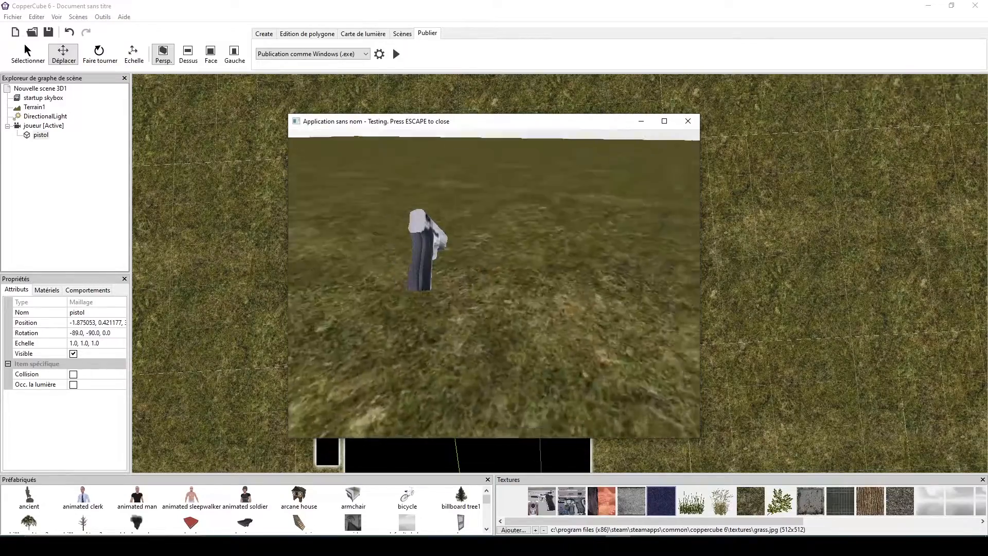
pyautogui.press('Escape')
# Lower the pistol to a Y position of about -2.82 and test-run the application, moving the player forward
pyautogui.moveTo(625, 270); pyautogui.dragTo(564, 226, button='right')
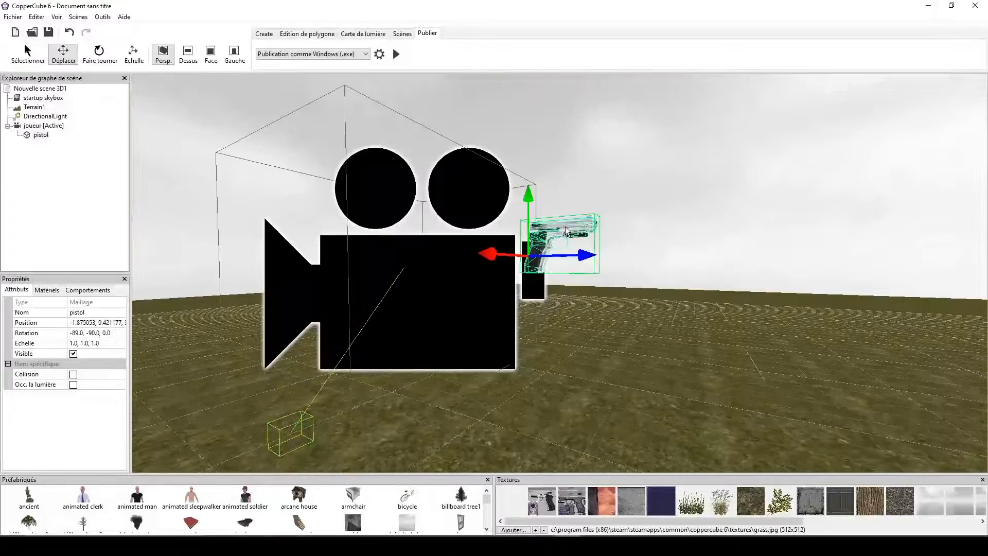
pyautogui.moveTo(531, 195); pyautogui.dragTo(529, 252)
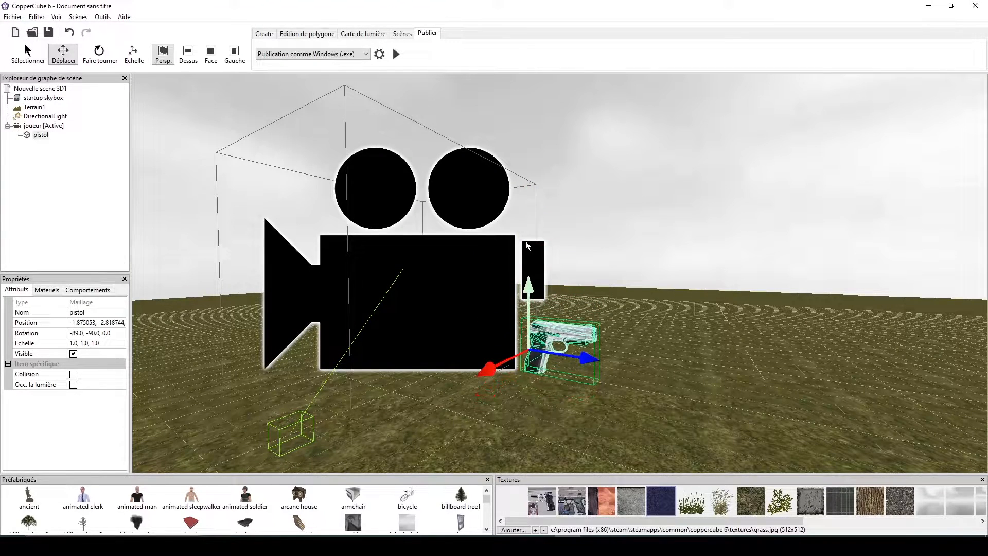
pyautogui.click(396, 54)
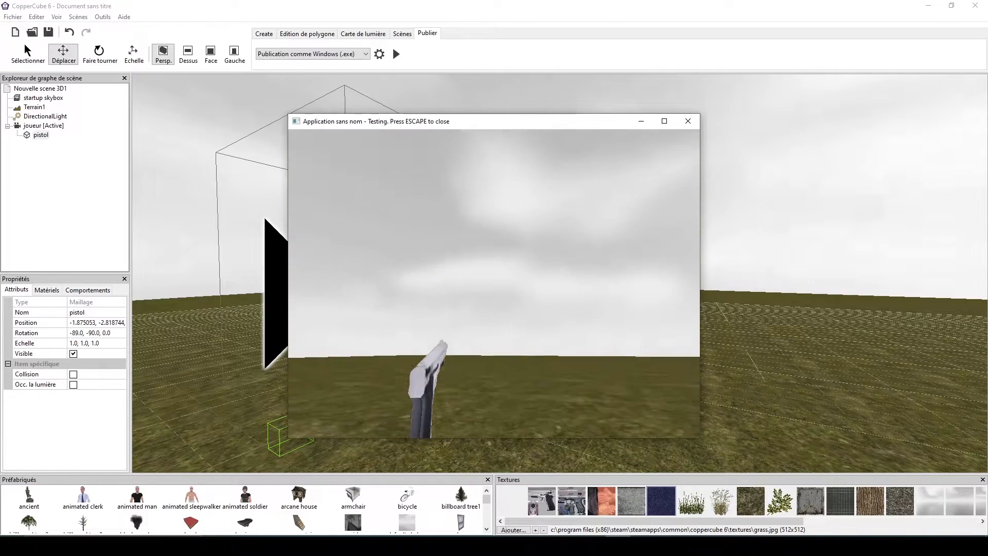
pyautogui.press('Up')
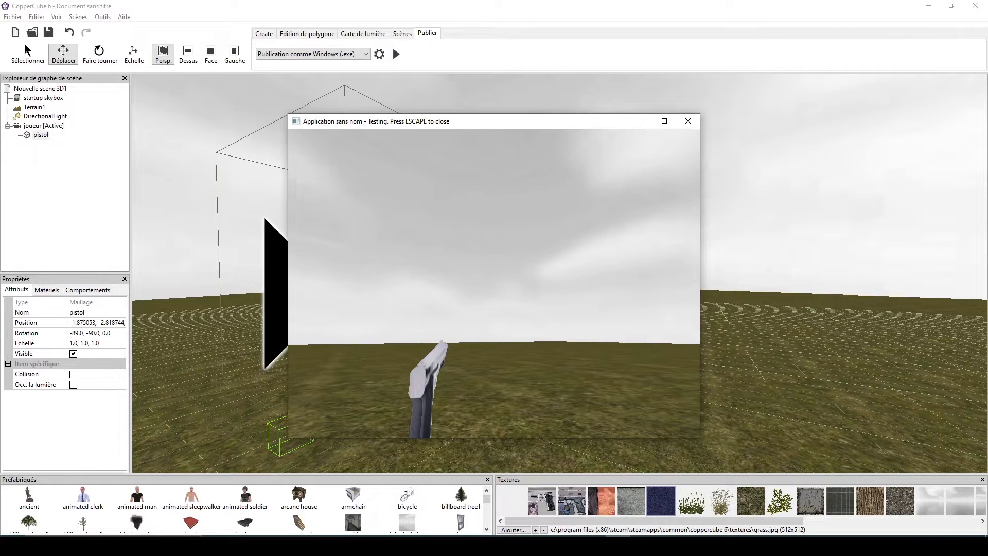
pyautogui.press('Escape')
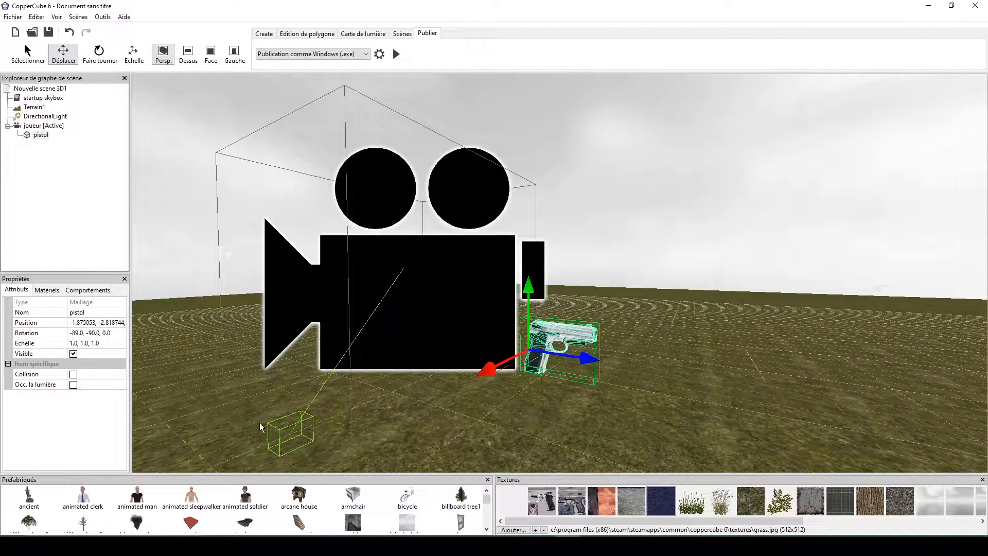
# Add the "Quand une touche est enfoncée faire quelque chose" behaviour to the pistol, with Left Mouse Button as its trigger key
pyautogui.click(88, 290)
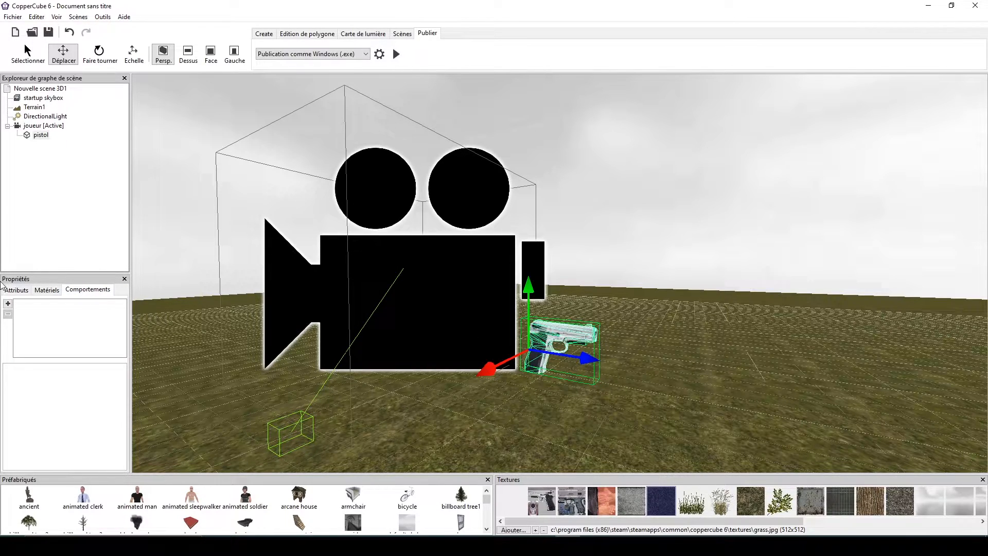
pyautogui.click(8, 303)
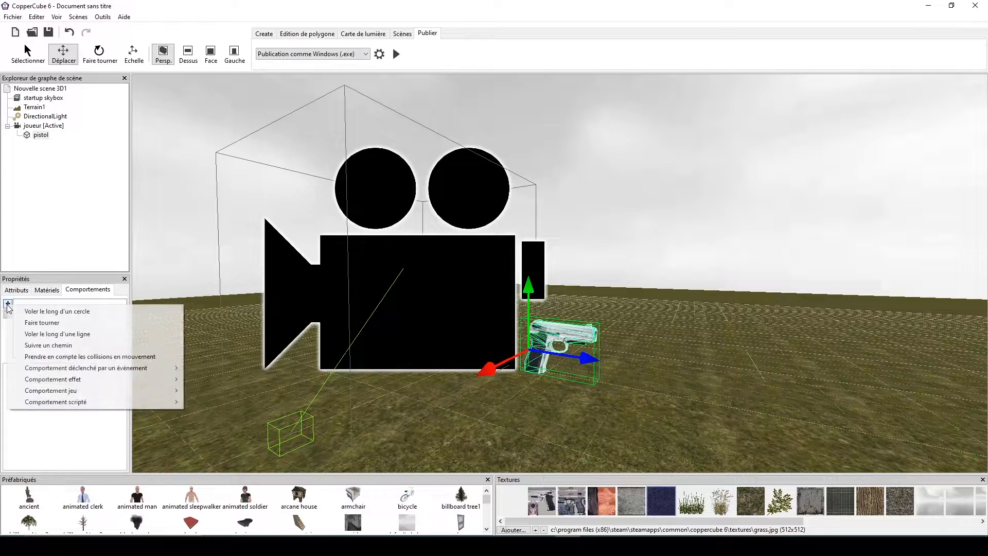
pyautogui.moveTo(117, 383)
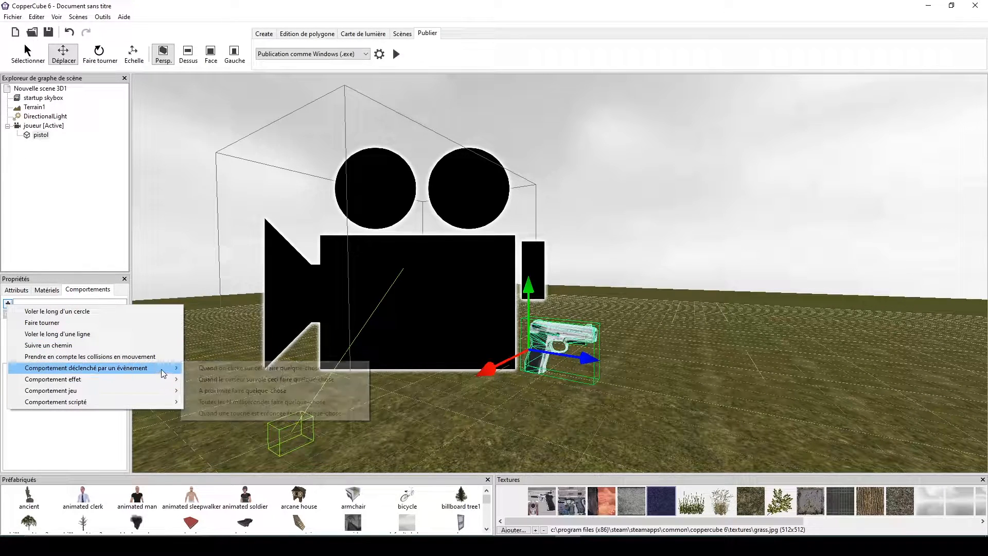
pyautogui.click(214, 412)
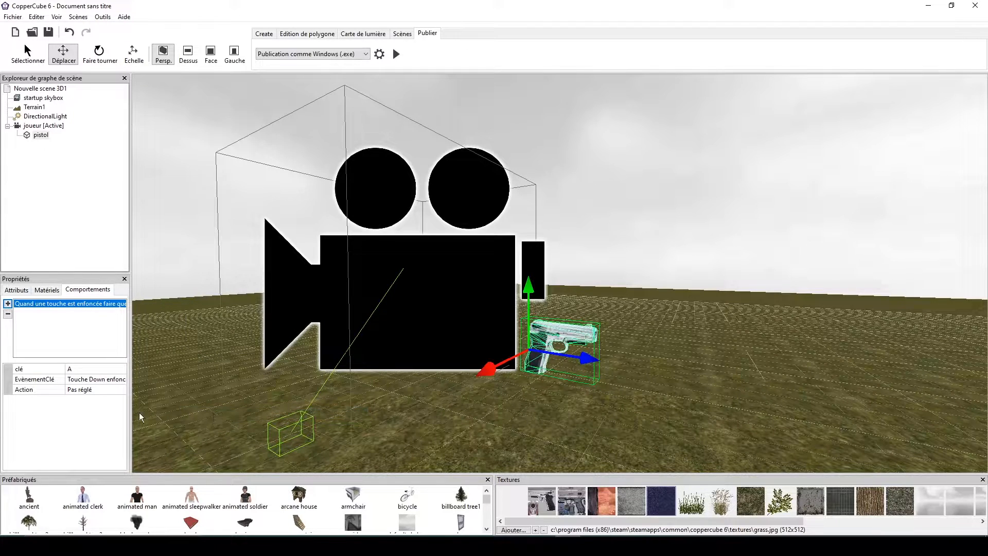
pyautogui.click(75, 373)
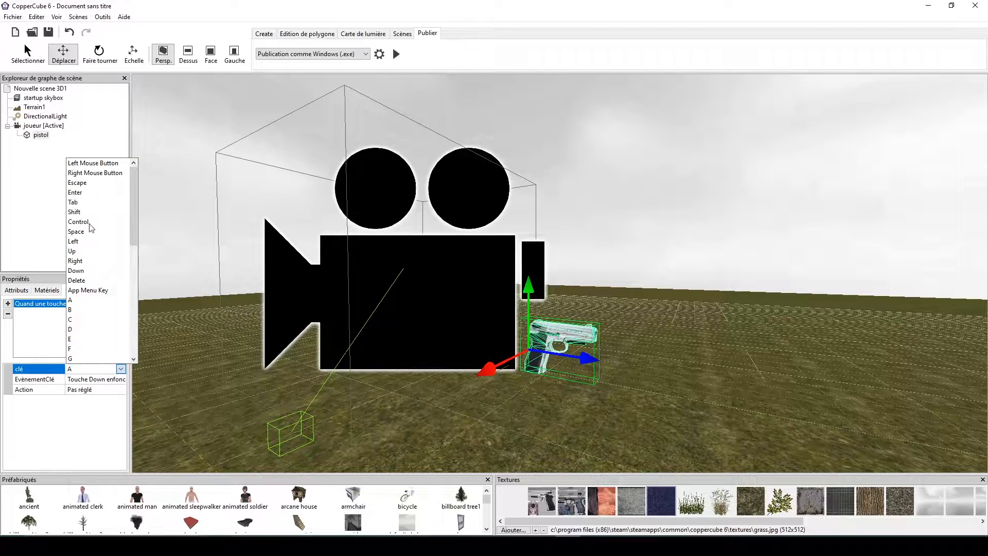
pyautogui.click(95, 164)
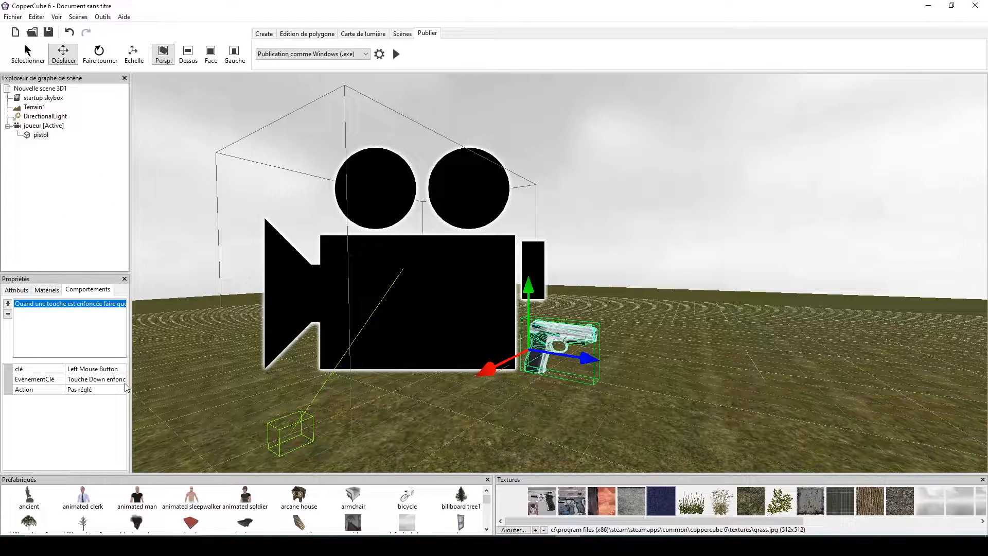
# Assign the game action "Tirer" to the pistol's key behaviour, keeping its default bullet, damage, range and shooting-node settings
pyautogui.click(110, 390)
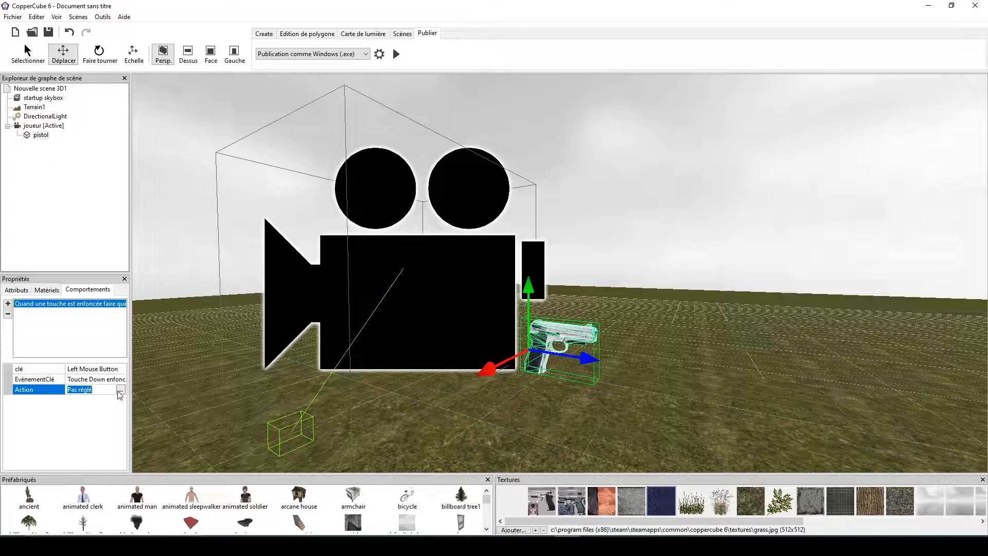
pyautogui.click(120, 391)
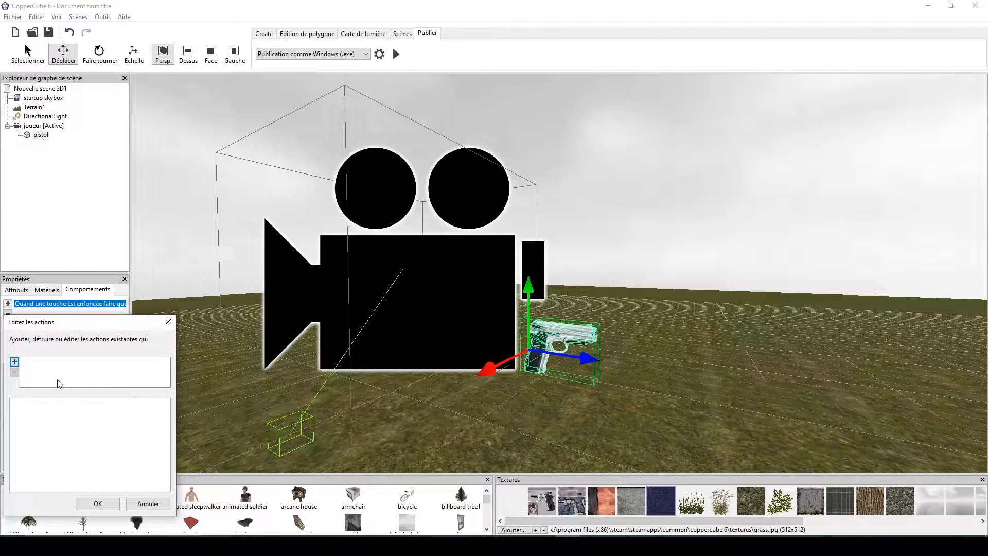
pyautogui.click(14, 362)
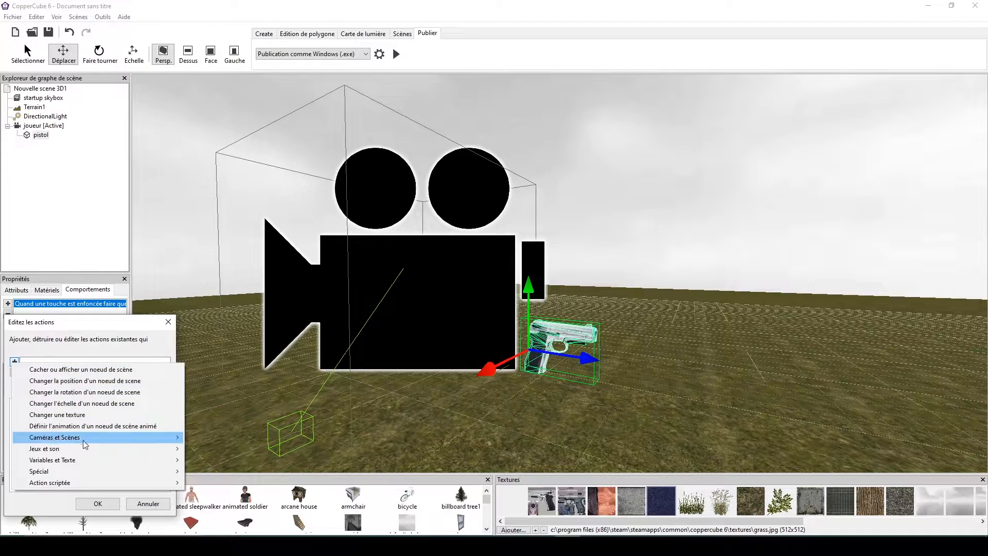
pyautogui.moveTo(74, 441)
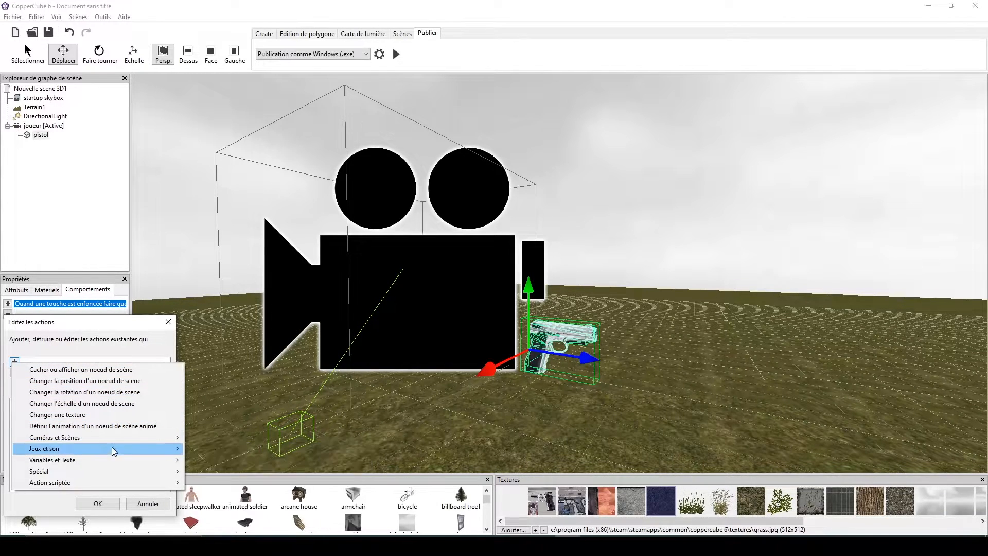
pyautogui.moveTo(153, 458)
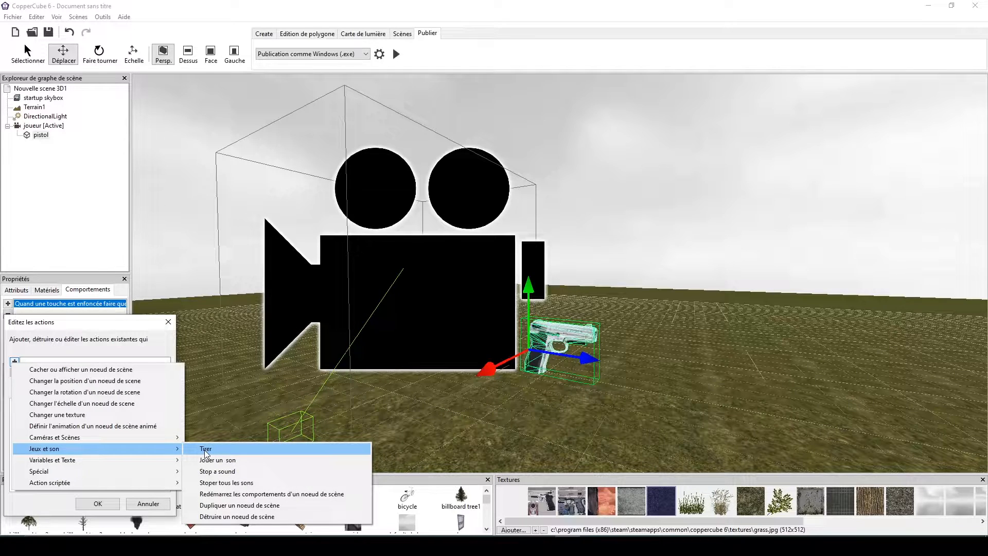
pyautogui.click(205, 449)
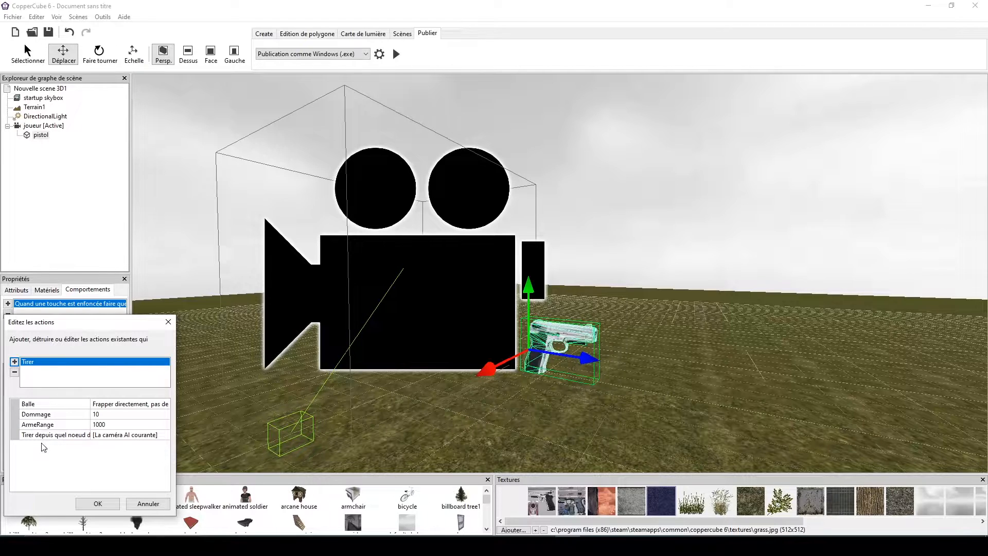
pyautogui.click(65, 437)
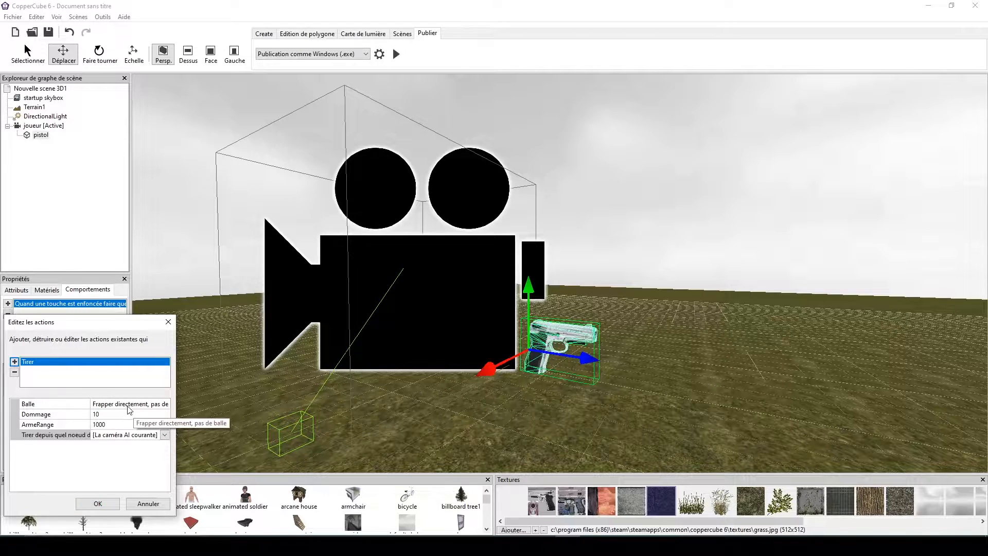
pyautogui.click(98, 502)
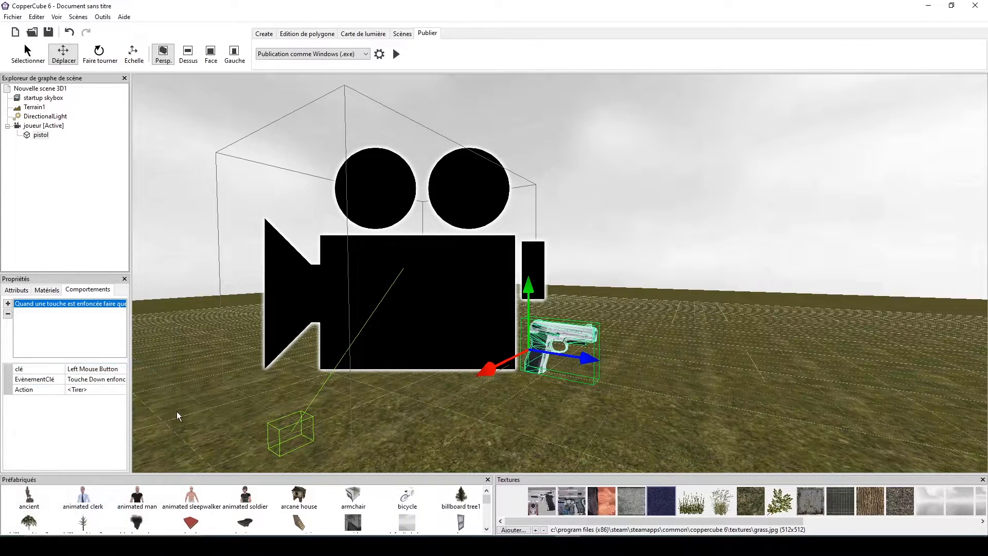
# Create a sphere with a radius of 1 and 128 polygons on the terrain near the player camera
pyautogui.moveTo(649, 313); pyautogui.dragTo(686, 323)
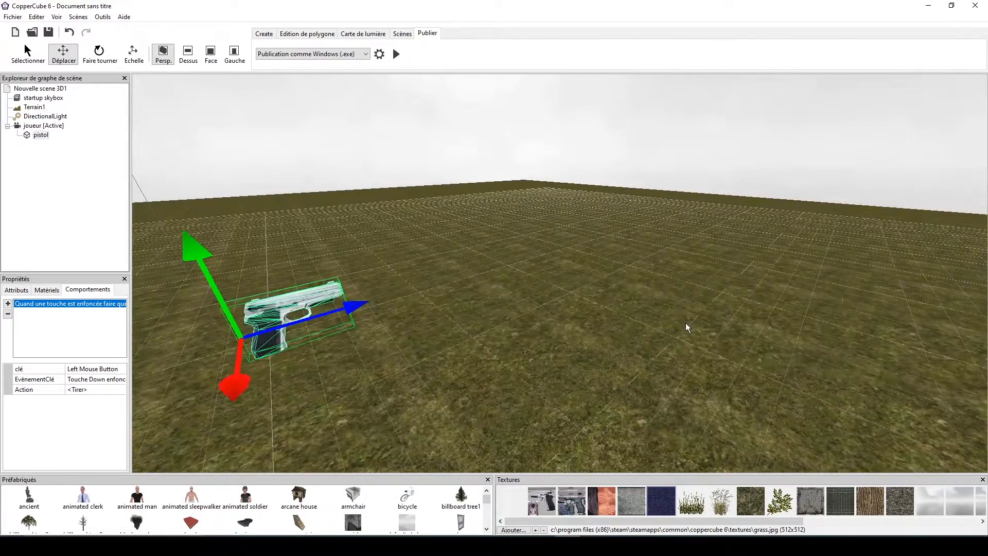
pyautogui.scroll(-5, 686, 323)
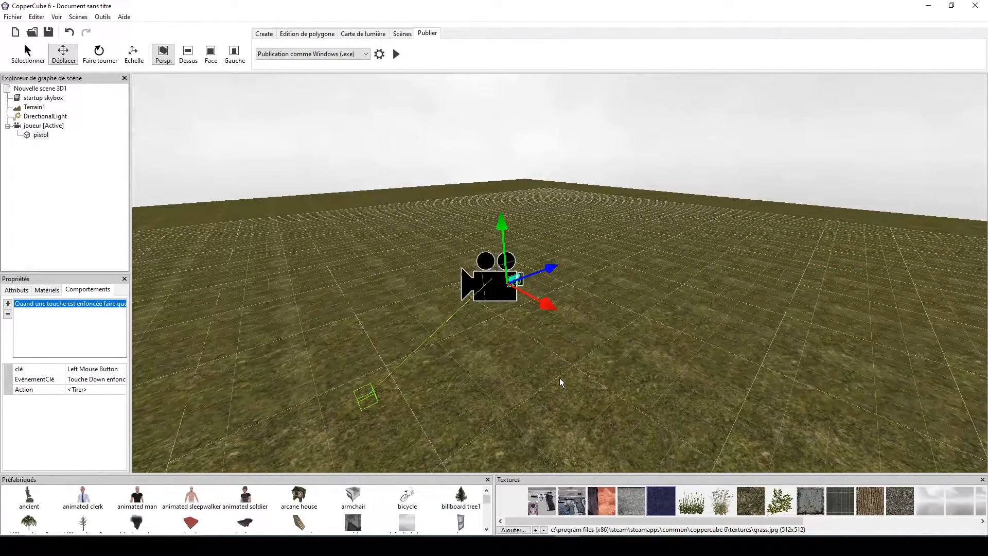
pyautogui.rightClick(560, 379)
pyautogui.moveTo(591, 432)
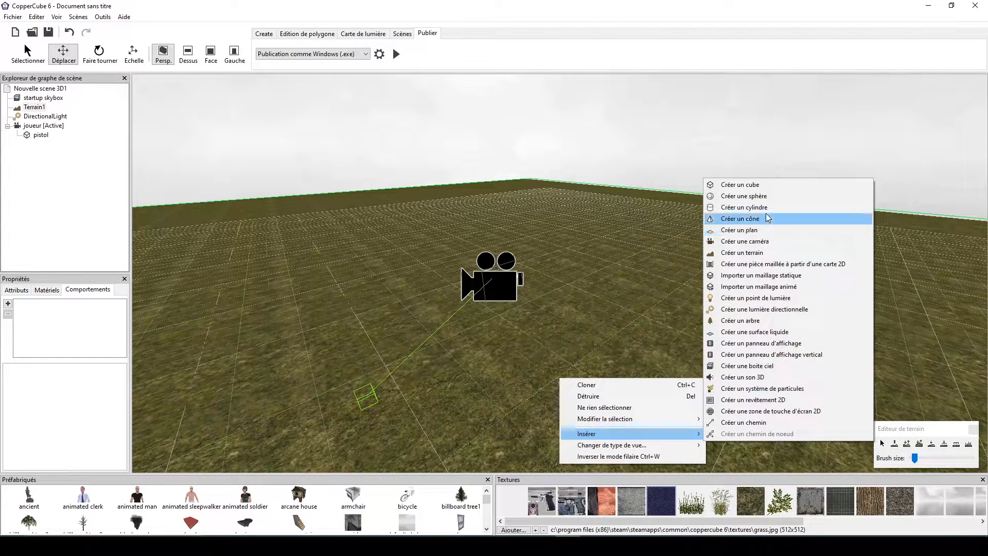
pyautogui.click(773, 196)
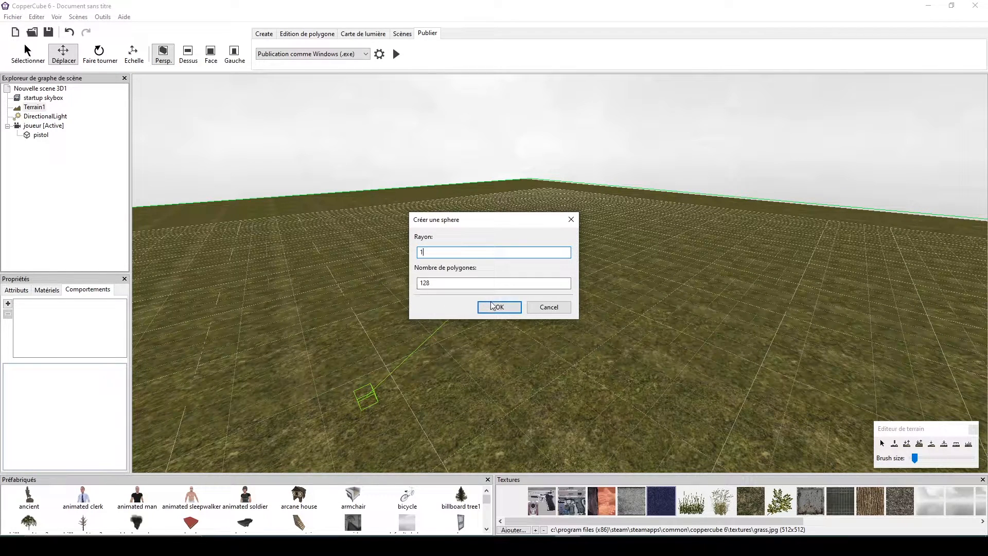
pyautogui.click(493, 307)
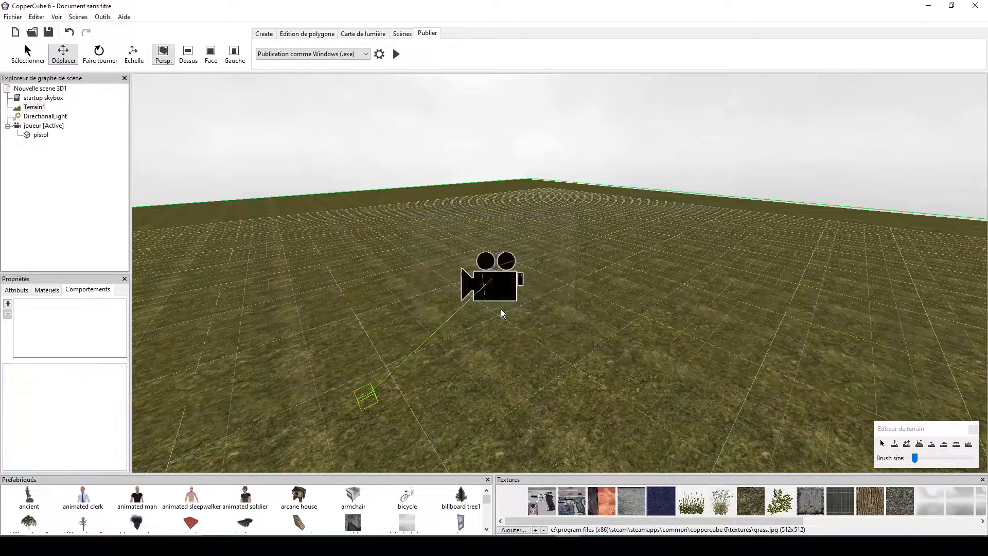
# Rename the new sphere as "projectile"
pyautogui.click(579, 334)
pyautogui.moveTo(578, 335); pyautogui.dragTo(567, 290)
pyautogui.press('Right')
pyautogui.press('Right')
pyautogui.press('Up')
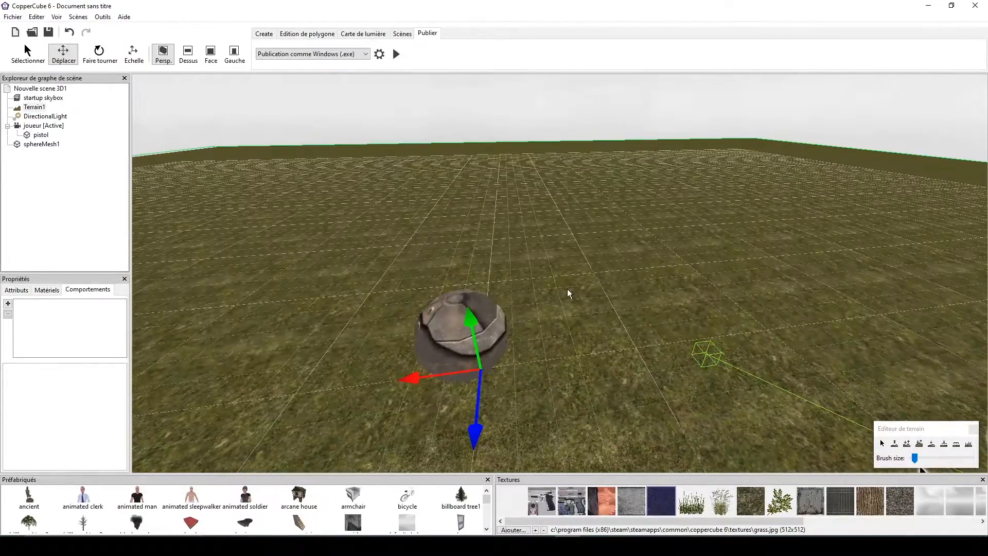
pyautogui.click(447, 329)
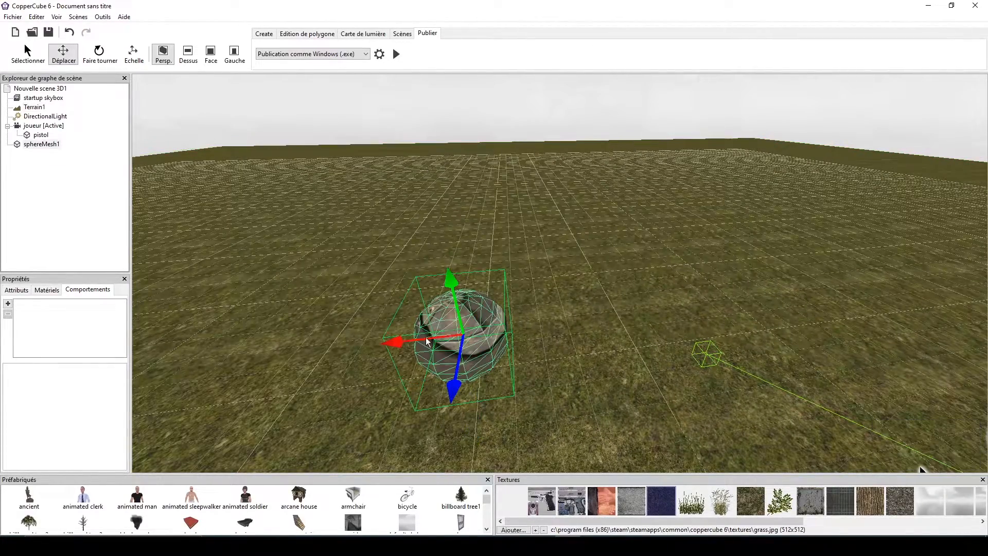
pyautogui.click(17, 290)
pyautogui.click(92, 312)
pyautogui.write('pro')
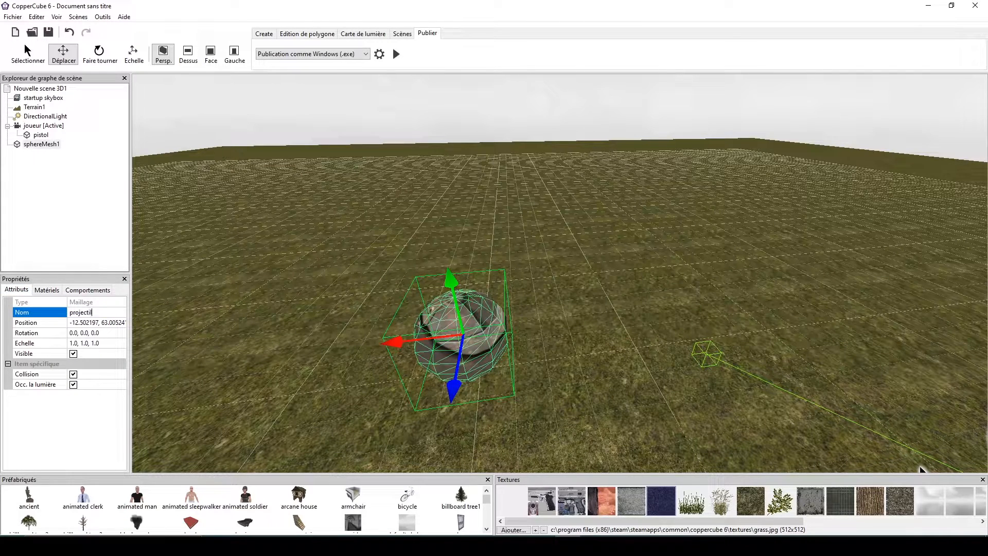
pyautogui.write('jectil')
pyautogui.press('Return')
pyautogui.click(100, 312)
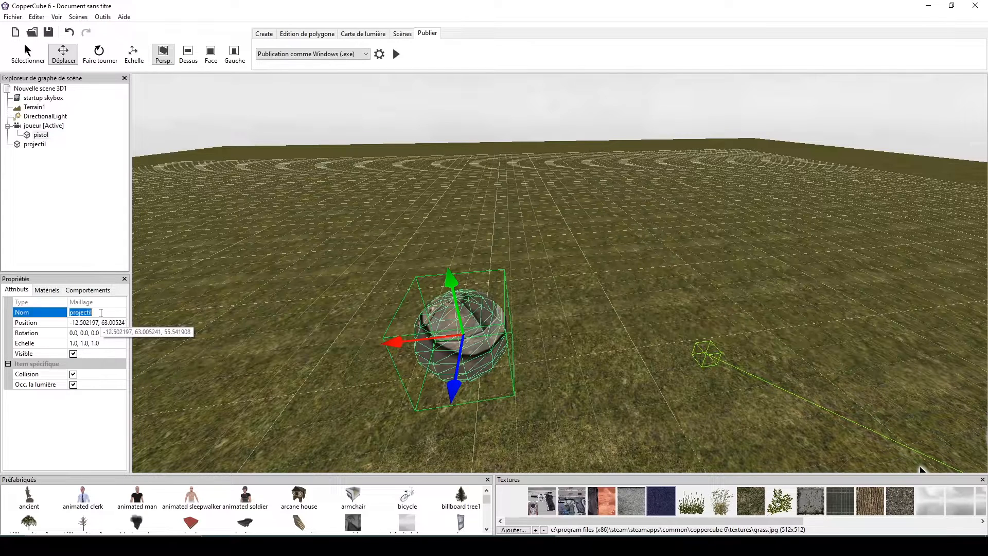
pyautogui.click(104, 313)
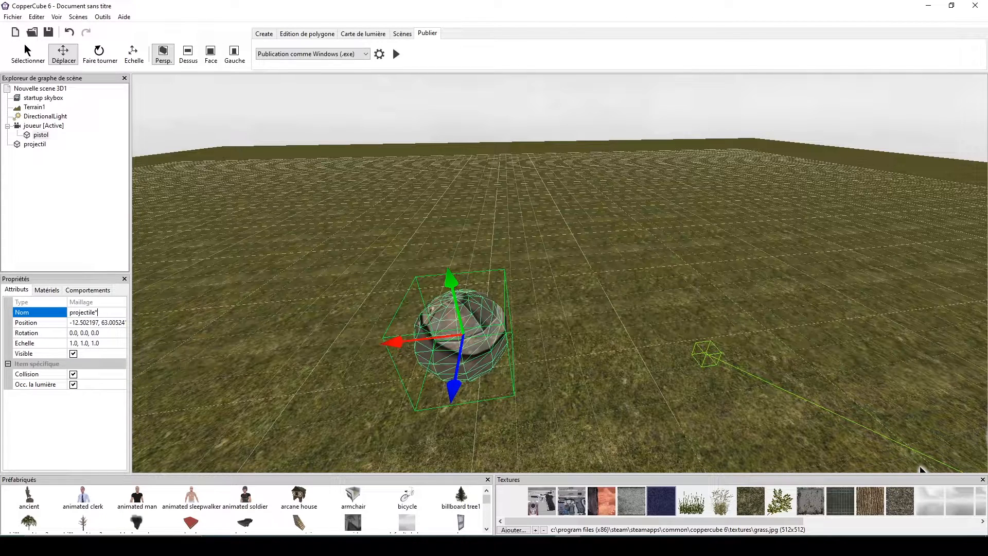
pyautogui.write('e')
pyautogui.press('Return')
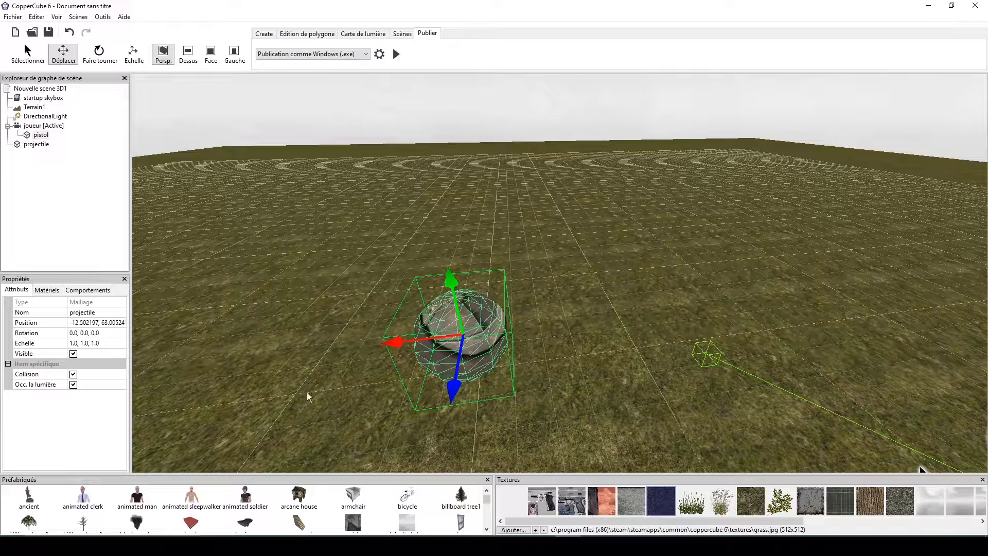
# Move the projectile sphere down below the terrain, to a Y position of about -6.94
pyautogui.click(576, 318)
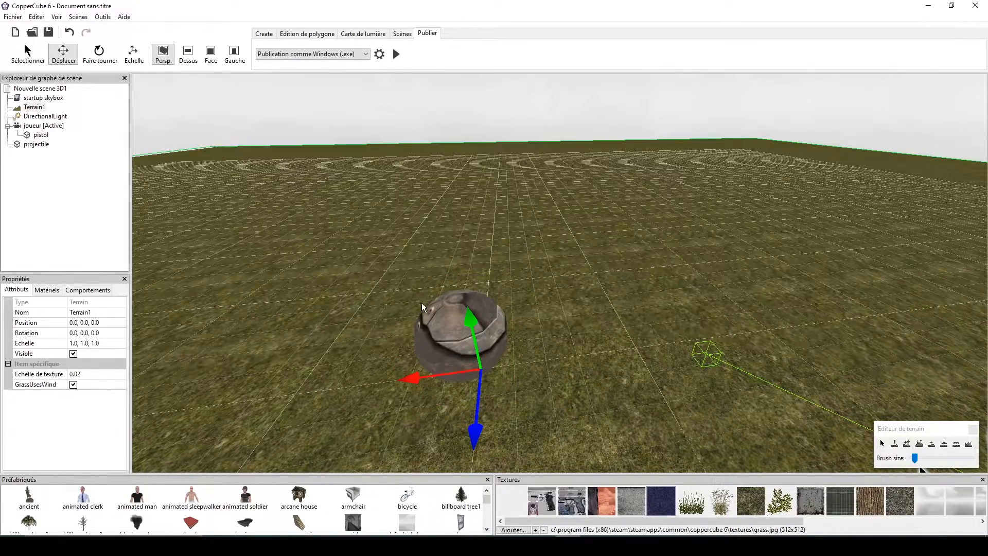
pyautogui.scroll(-5, 694, 211)
pyautogui.moveTo(659, 217); pyautogui.dragTo(686, 218, button='right')
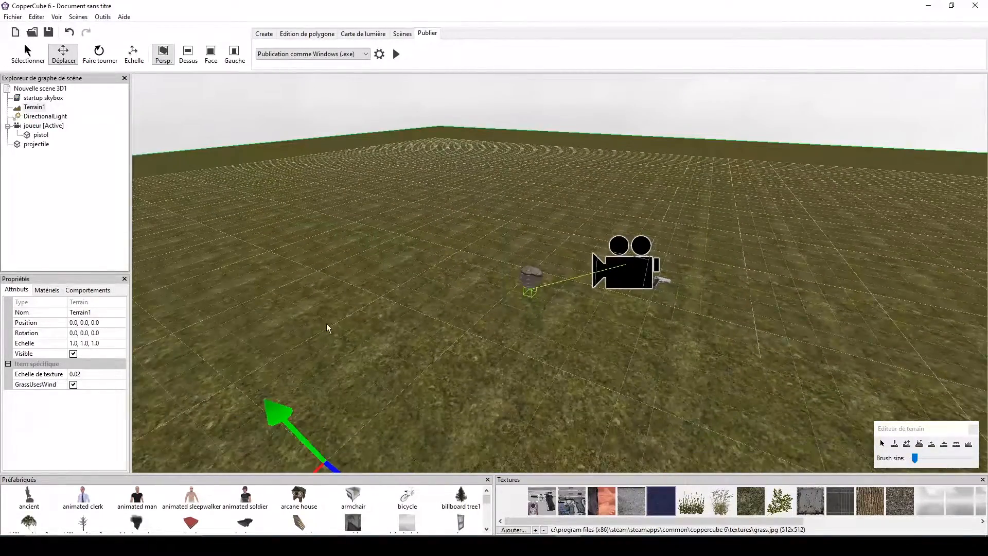
pyautogui.click(528, 289)
pyautogui.click(541, 277)
pyautogui.moveTo(530, 235); pyautogui.dragTo(548, 393)
pyautogui.moveTo(548, 393); pyautogui.dragTo(506, 316, button='right')
pyautogui.moveTo(415, 85); pyautogui.dragTo(472, 179)
pyautogui.moveTo(588, 213); pyautogui.dragTo(590, 159, button='right')
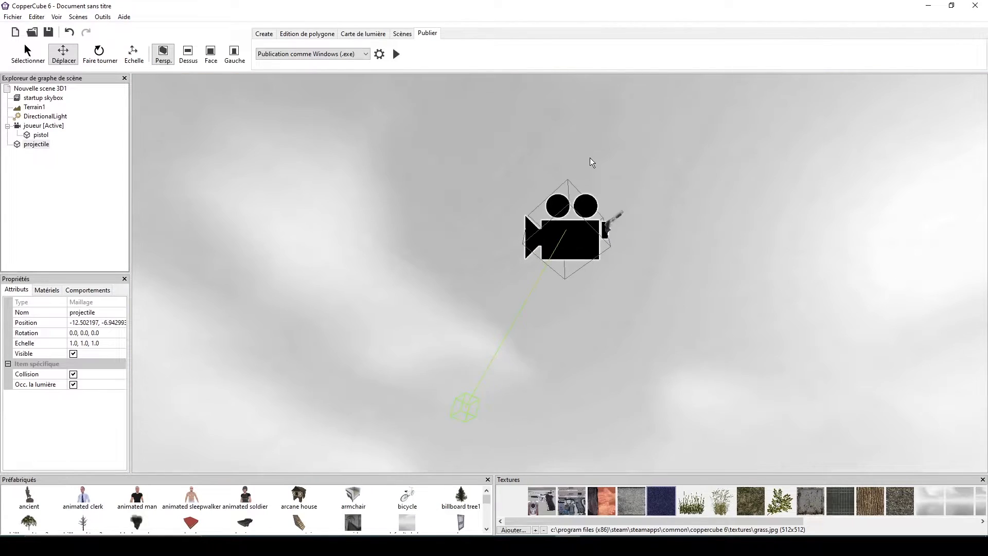
# Edit the pistol's "Tirer" action and set its bullet type to "Use a scene node clone as bullet"
pyautogui.click(613, 225)
pyautogui.click(75, 290)
pyautogui.click(73, 303)
pyautogui.click(92, 390)
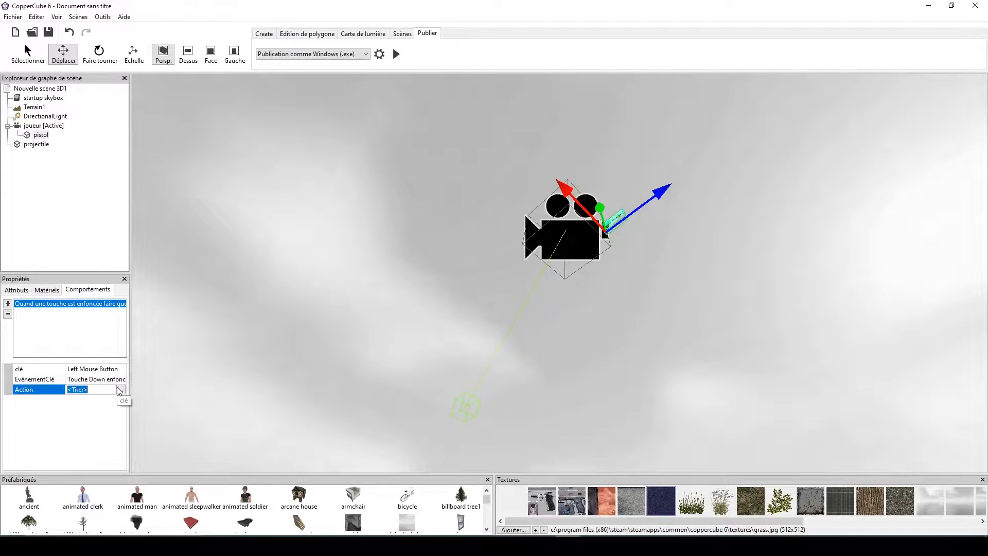
pyautogui.click(121, 390)
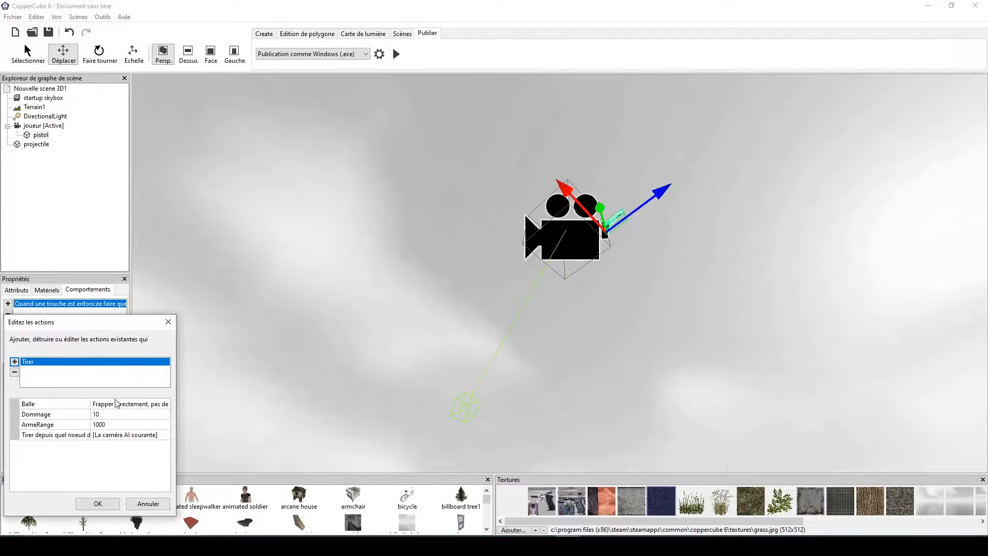
pyautogui.click(116, 404)
pyautogui.click(119, 404)
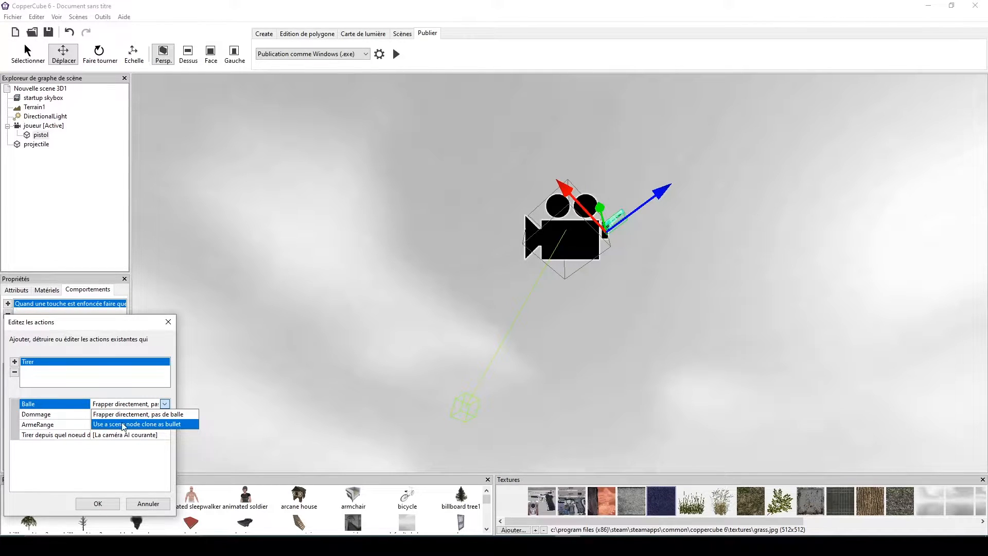
pyautogui.click(128, 425)
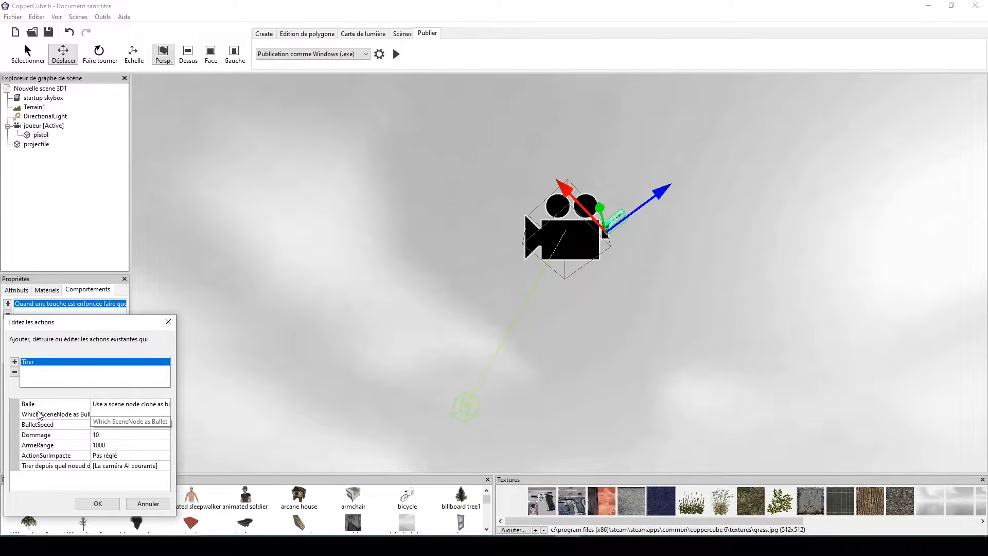
# Choose the projectile sphere as the bullet's scene node, keeping the default bullet speed
pyautogui.click(106, 415)
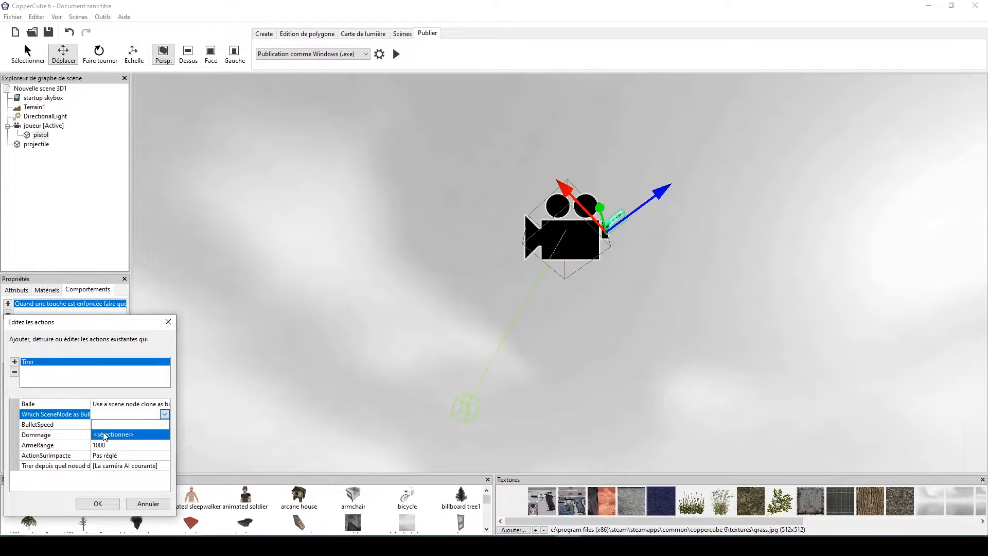
pyautogui.click(106, 434)
pyautogui.click(436, 298)
pyautogui.click(463, 377)
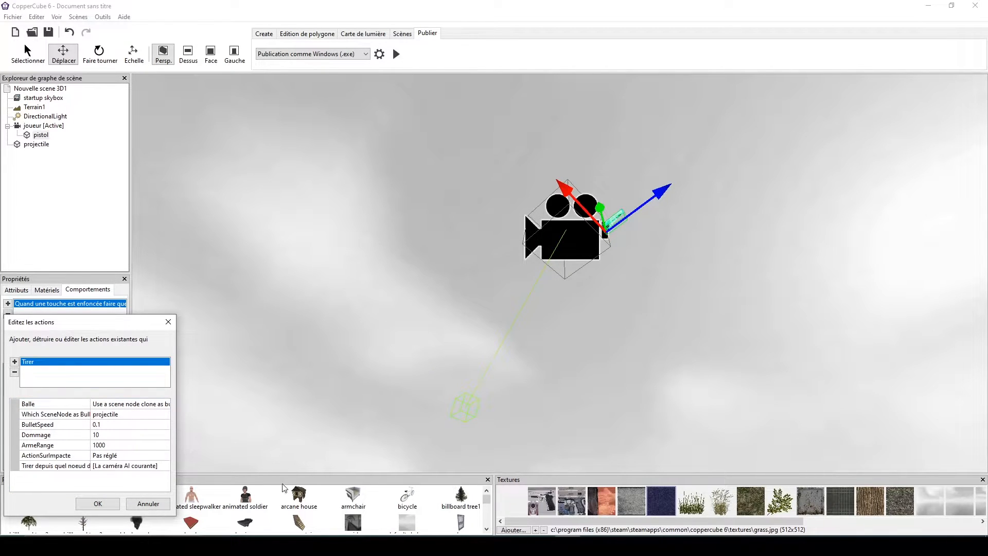
pyautogui.click(108, 424)
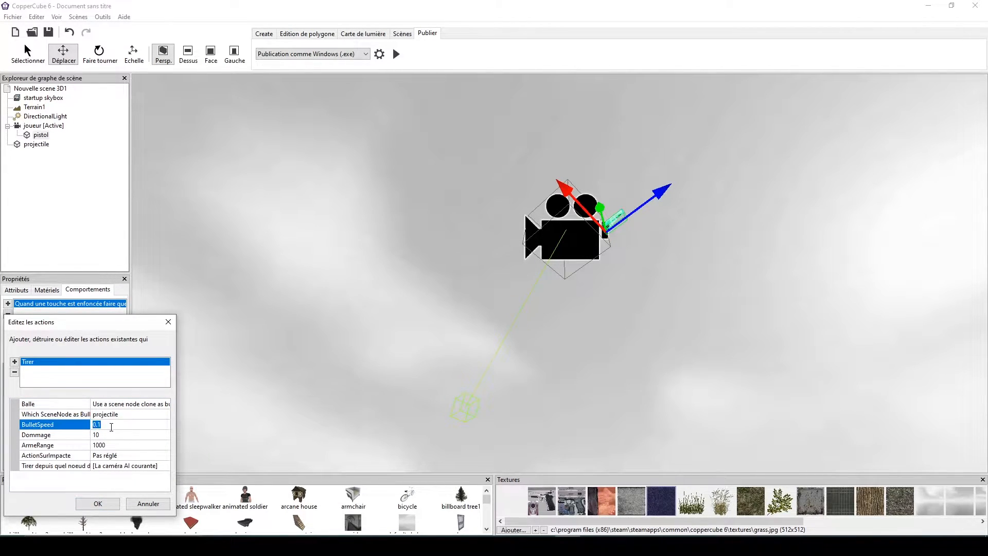
pyautogui.click(118, 415)
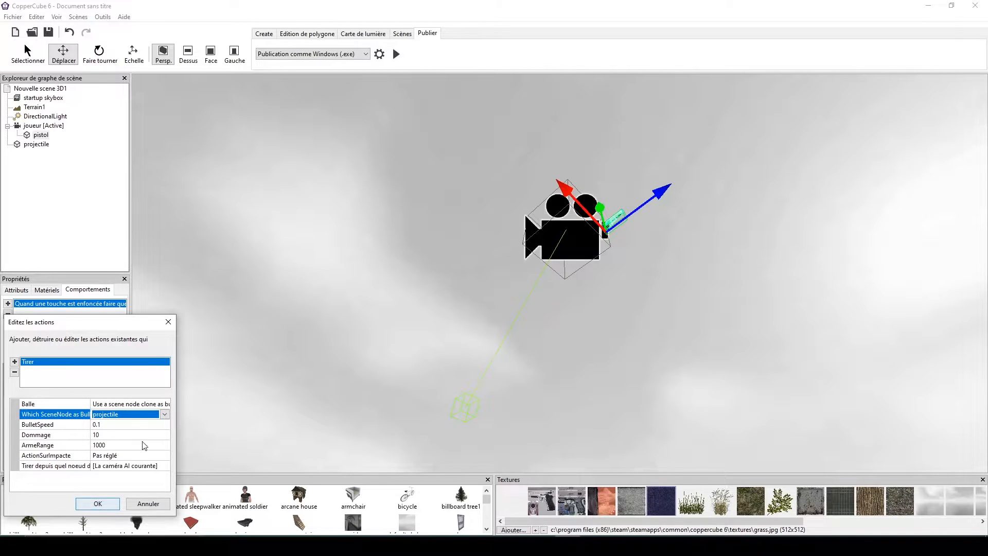
# Set the pistol as the scene node to shoot from and accept the "Tirer" action settings
pyautogui.click(144, 467)
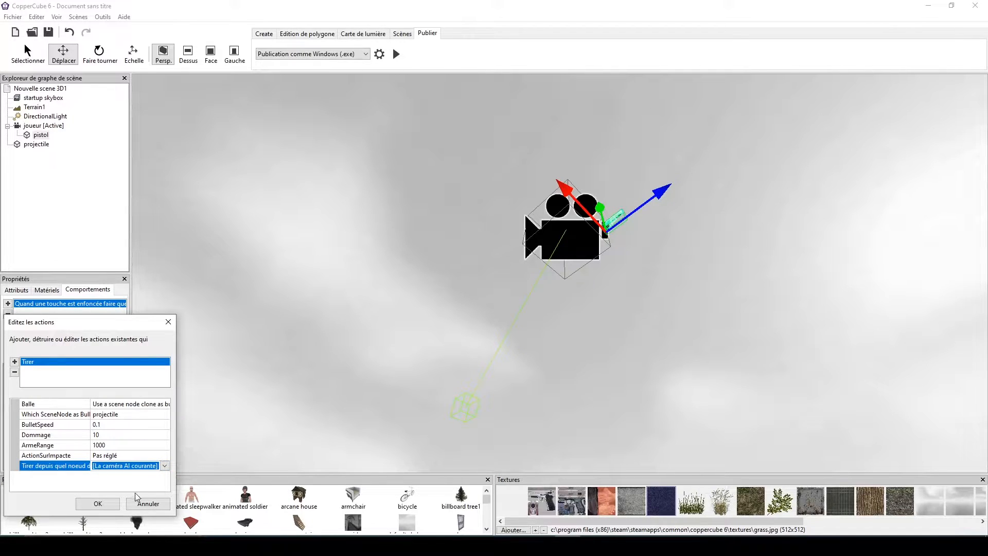
pyautogui.click(133, 466)
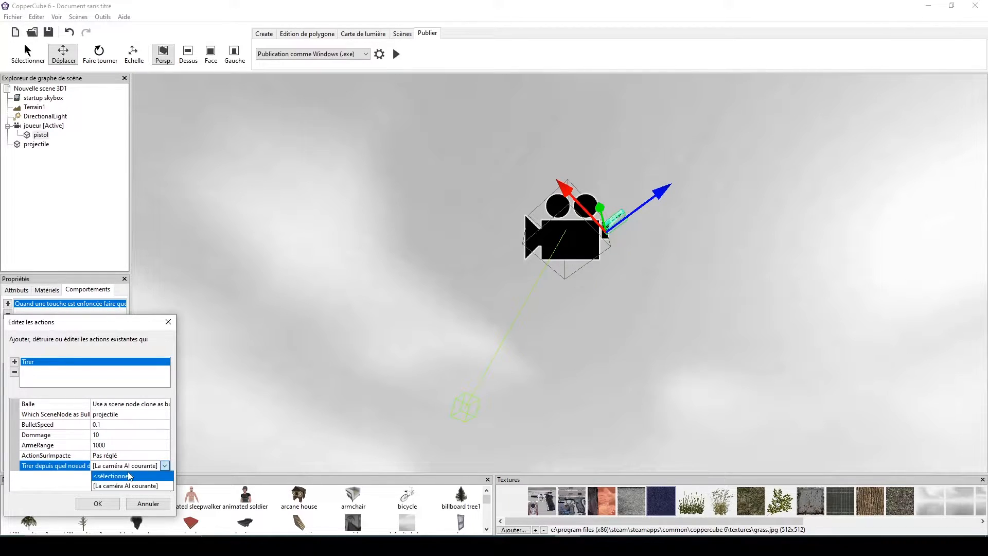
pyautogui.click(130, 476)
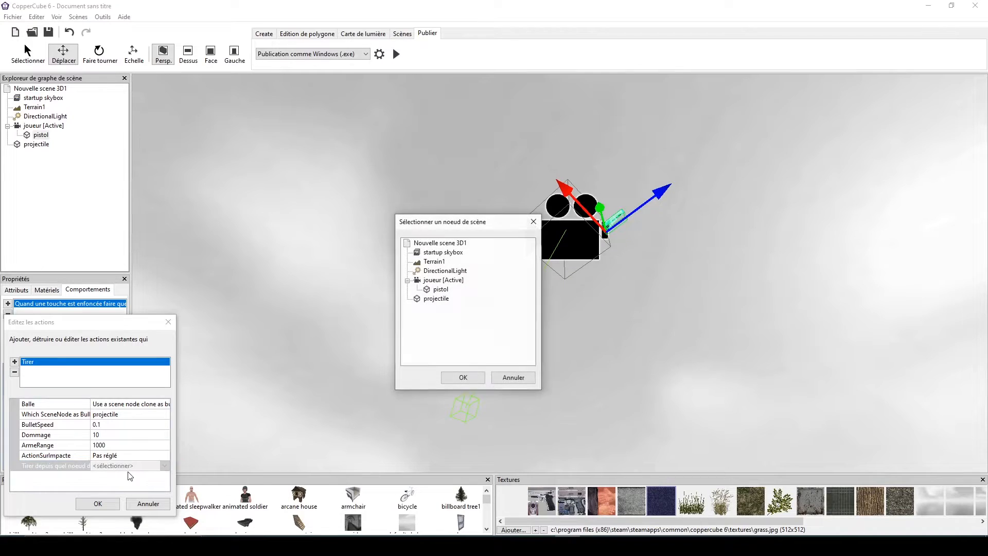
pyautogui.click(442, 303)
pyautogui.click(439, 290)
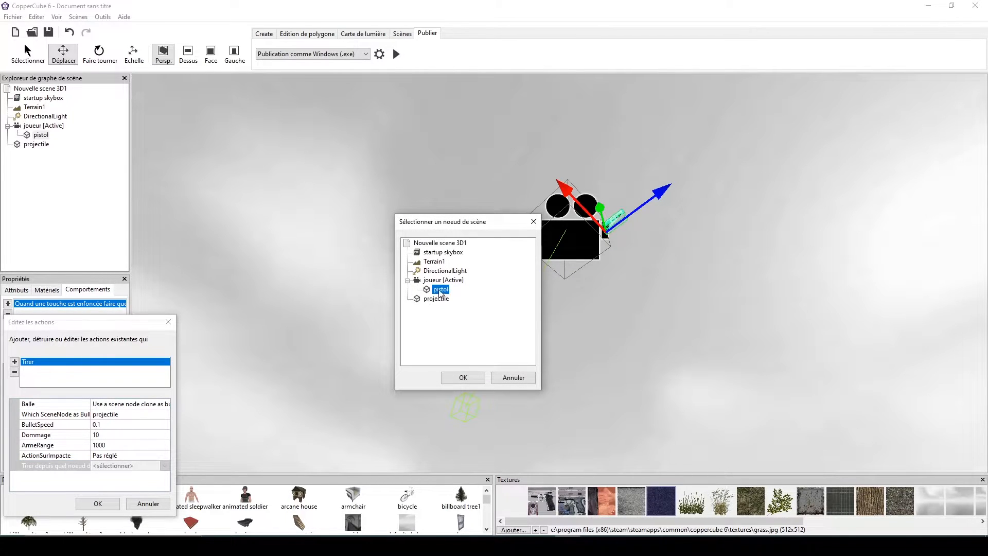
pyautogui.click(462, 377)
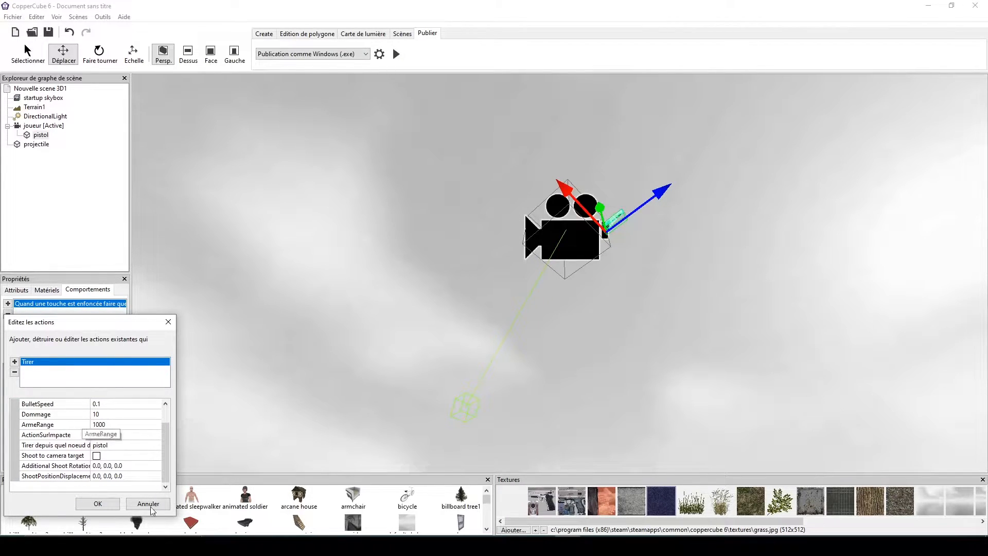
pyautogui.click(97, 504)
# Test-run the application, fire the pistol repeatedly in different directions to check the projectiles' path, and close the test
pyautogui.click(395, 54)
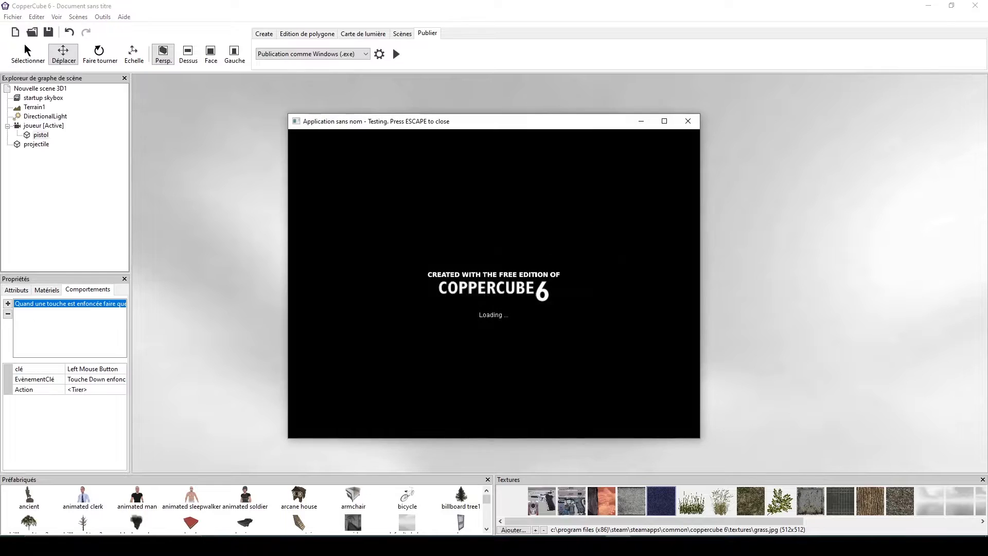
pyautogui.click(494, 283)
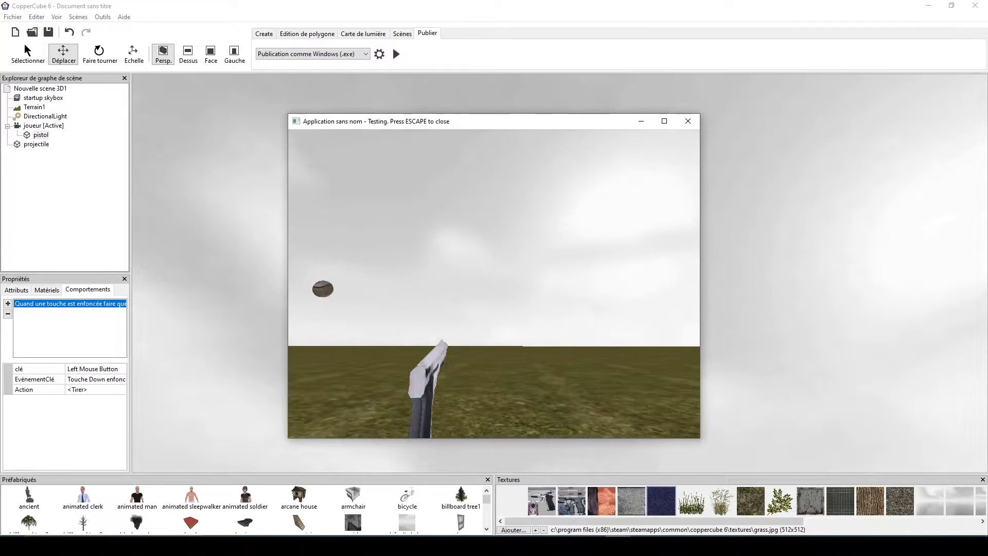
pyautogui.click(494, 283)
pyautogui.click(494, 283)
pyautogui.click(494, 283)
pyautogui.click(494, 283)
pyautogui.click(493, 283)
pyautogui.click(494, 283)
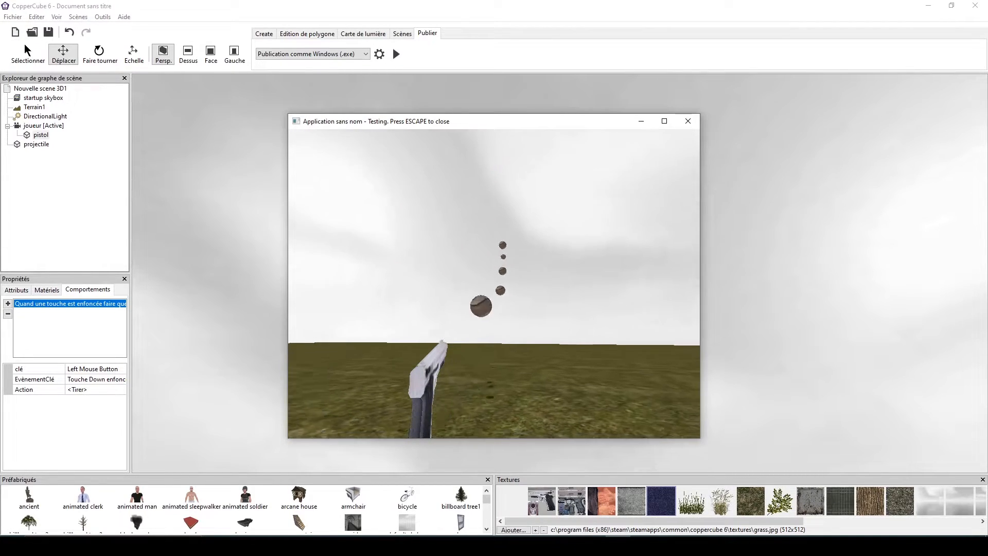
pyautogui.click(494, 283)
pyautogui.click(494, 283)
pyautogui.click(494, 283)
pyautogui.click(494, 283)
pyautogui.click(494, 283)
pyautogui.click(494, 283)
pyautogui.click(494, 283)
pyautogui.click(494, 283)
pyautogui.click(494, 283)
pyautogui.click(494, 283)
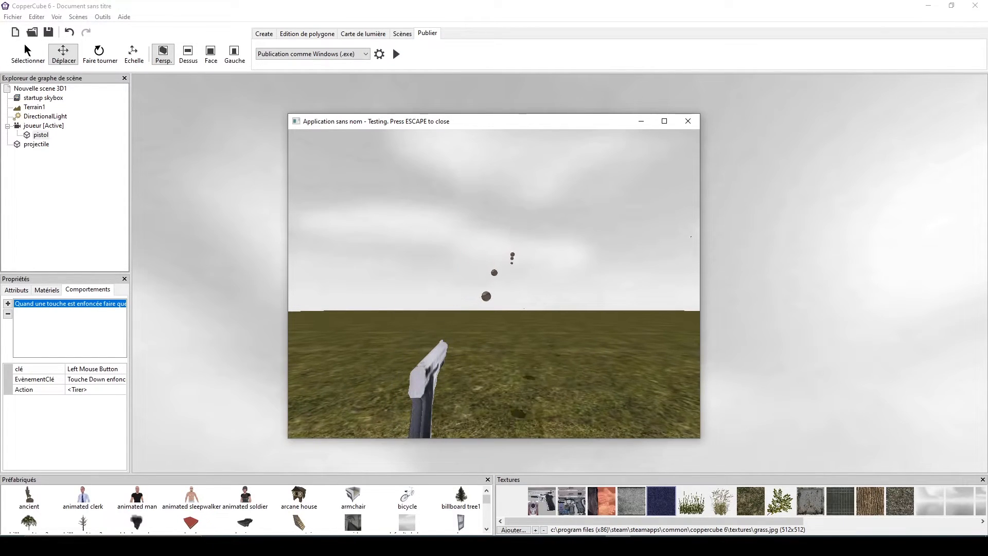
pyautogui.click(494, 283)
pyautogui.click(494, 283)
pyautogui.click(494, 283)
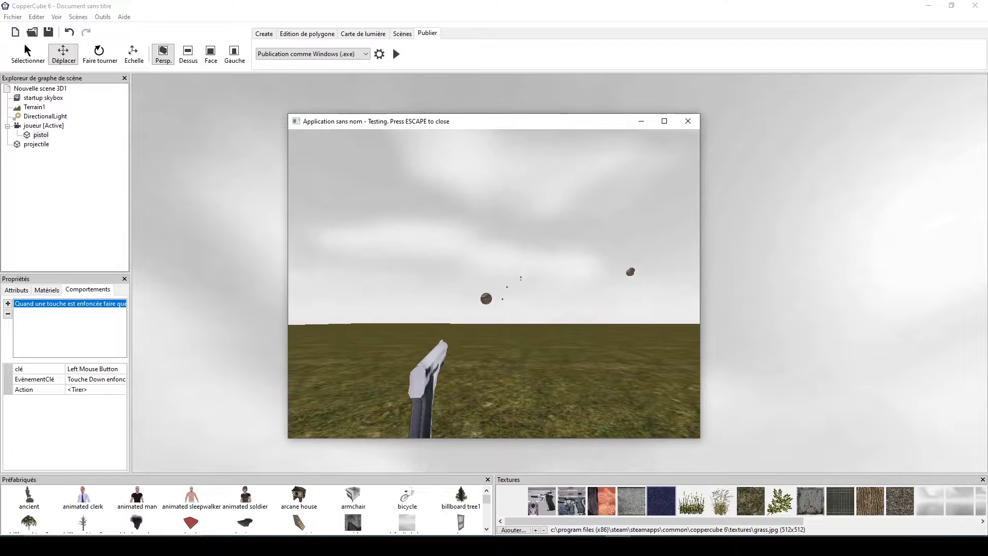
pyautogui.click(494, 283)
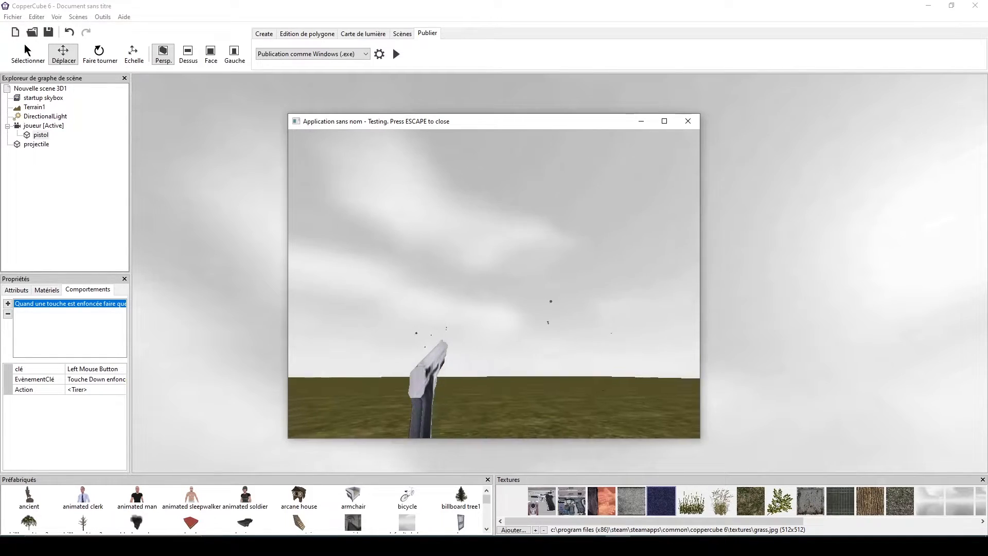
pyautogui.click(494, 283)
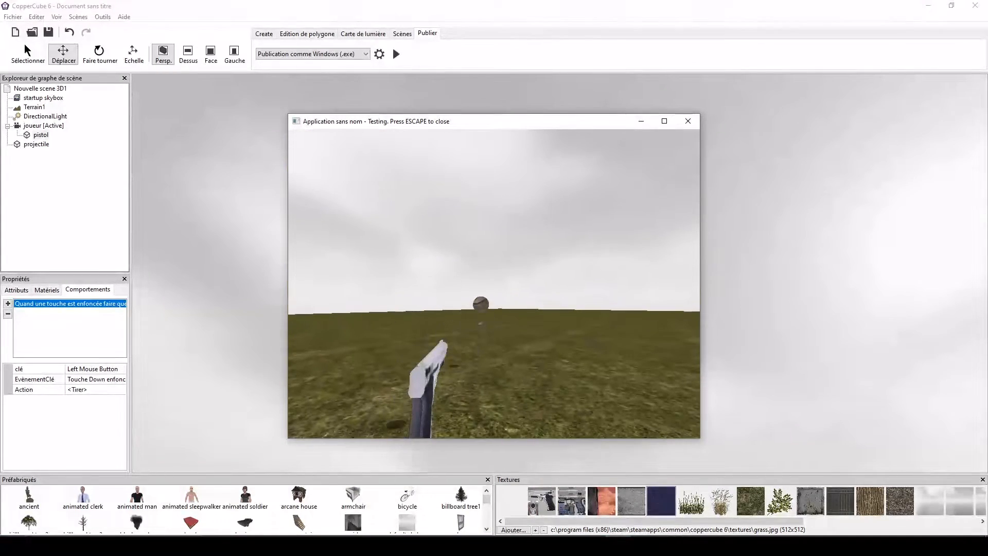
pyautogui.press('Escape')
# Review the pistol's "Tirer" action parameters down to the additional shoot rotation and close the action editor
pyautogui.click(105, 388)
pyautogui.click(123, 390)
pyautogui.click(137, 467)
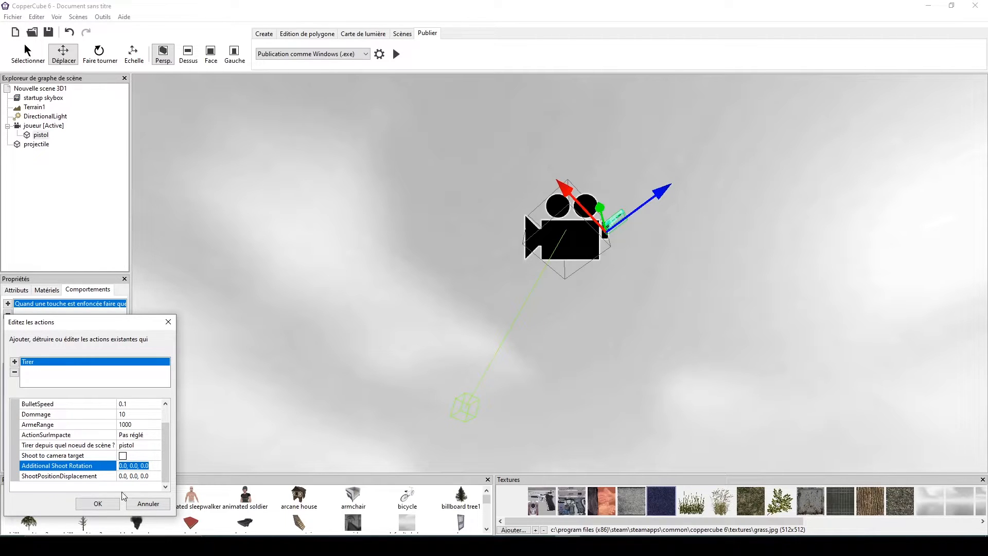
pyautogui.click(94, 513)
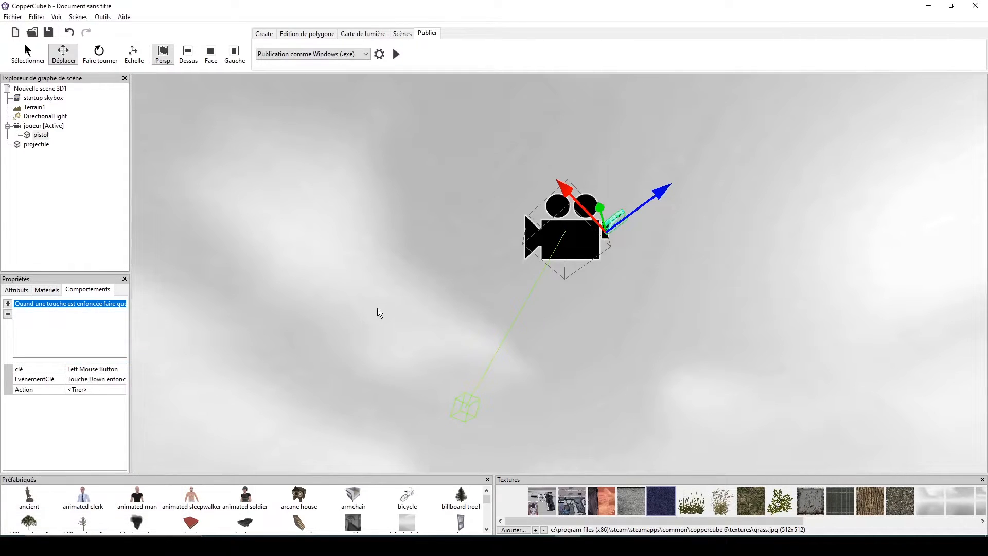
# Insert a 2D overlay ("revêtement 2D") and move it to the lower-left corner of the view, at about X -0.3%, Y 83.3%
pyautogui.click(826, 277)
pyautogui.scroll(5, 684, 249)
pyautogui.moveTo(667, 258); pyautogui.dragTo(415, 303)
pyautogui.scroll(-5, 689, 310)
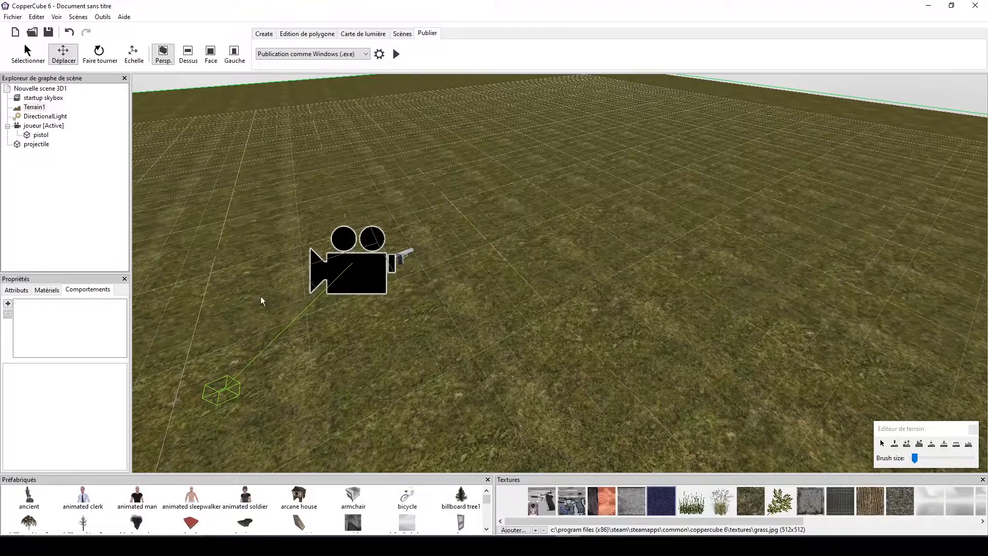
pyautogui.moveTo(430, 408); pyautogui.dragTo(514, 390)
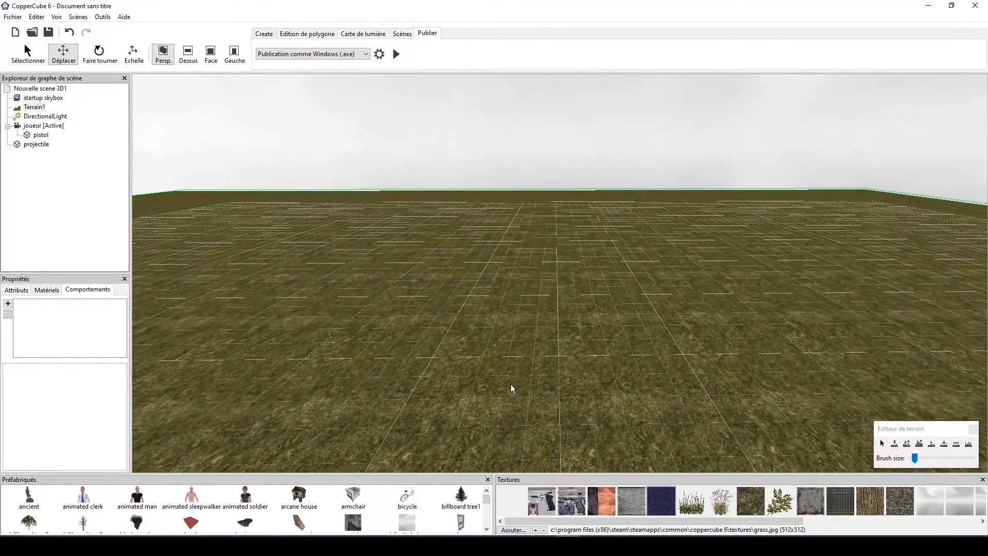
pyautogui.rightClick(369, 358)
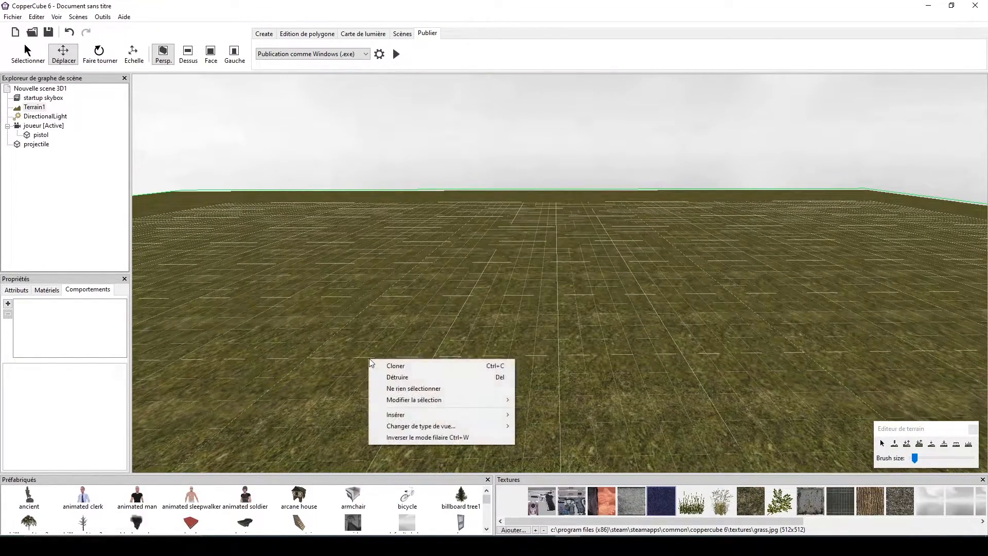
pyautogui.moveTo(421, 419)
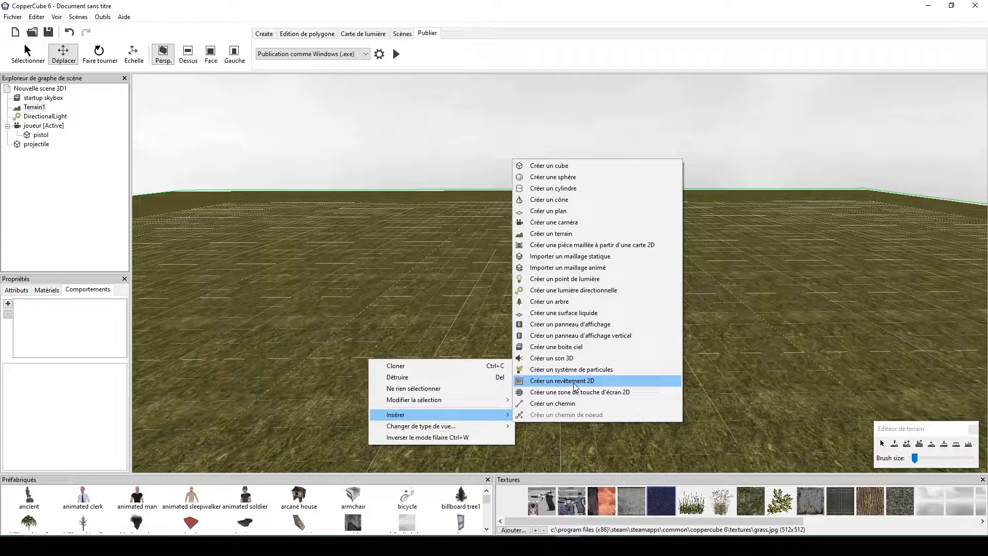
pyautogui.click(574, 380)
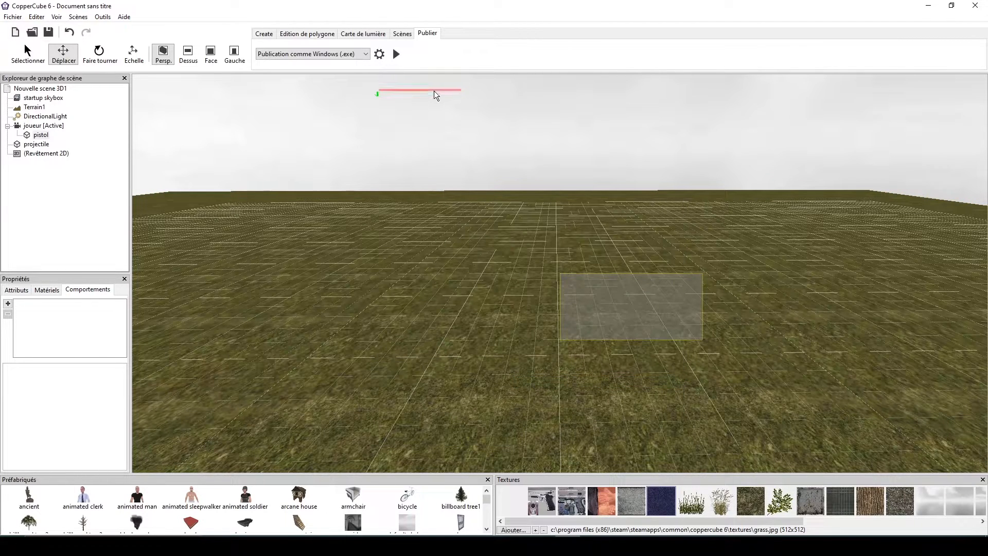
pyautogui.moveTo(595, 271); pyautogui.dragTo(171, 465)
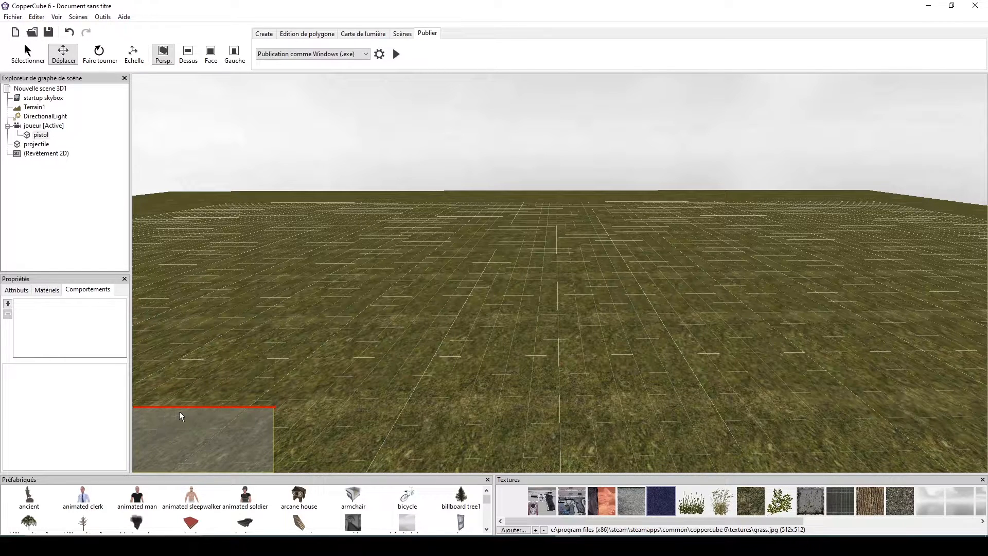
# Disable the 2D overlay's background drawing and enable its text drawing
pyautogui.click(8, 291)
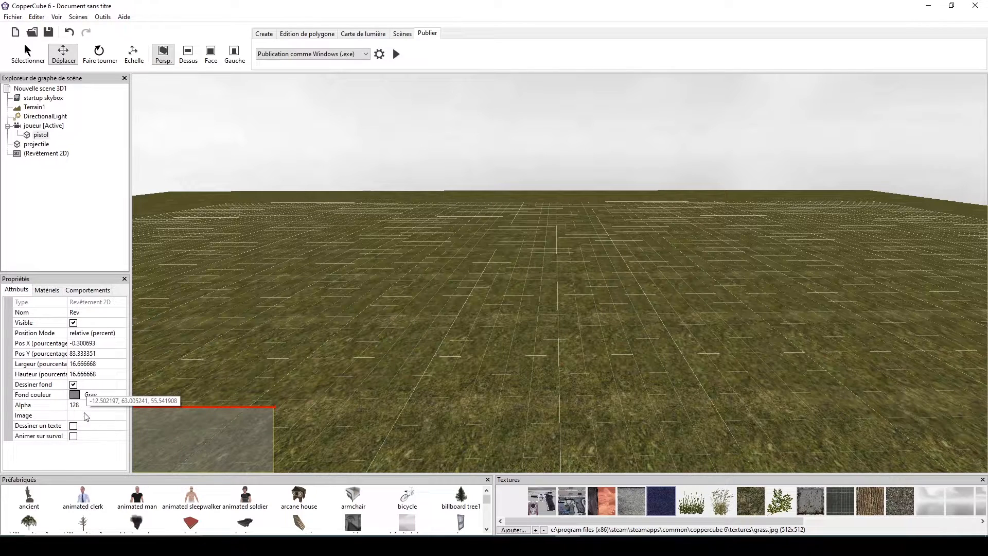
pyautogui.click(73, 386)
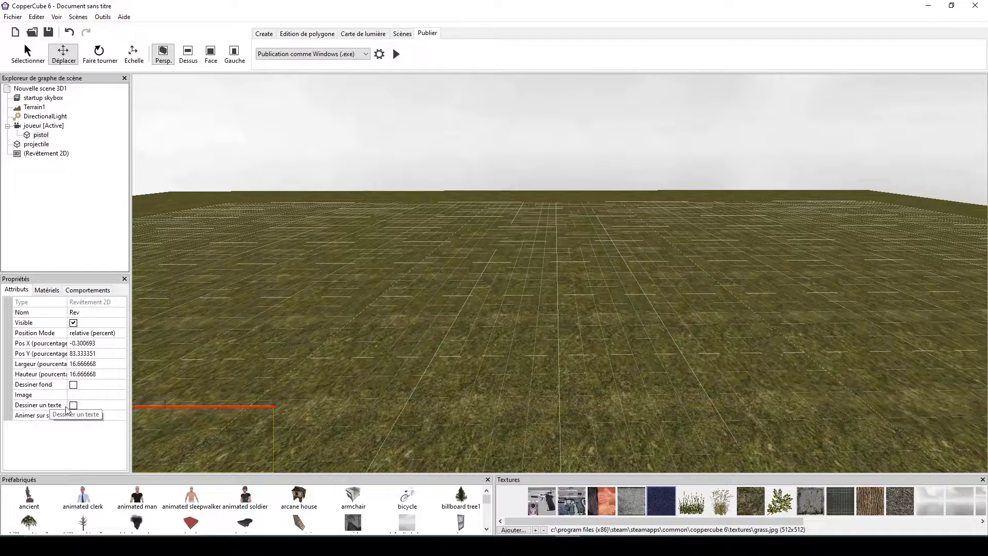
pyautogui.click(72, 406)
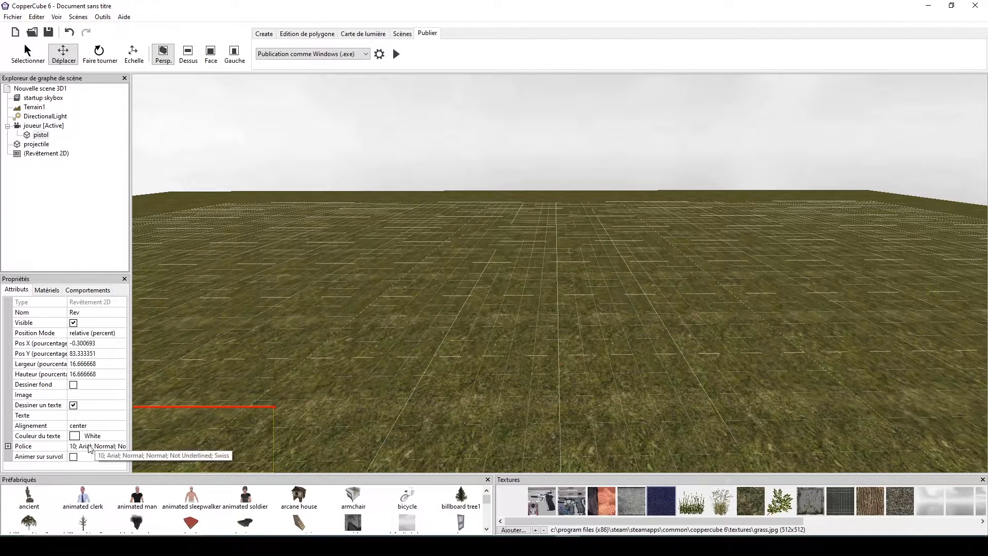
# Set the 2D overlay's font to Arial Normal, size 72, and its text to "vie"
pyautogui.click(94, 445)
pyautogui.click(120, 445)
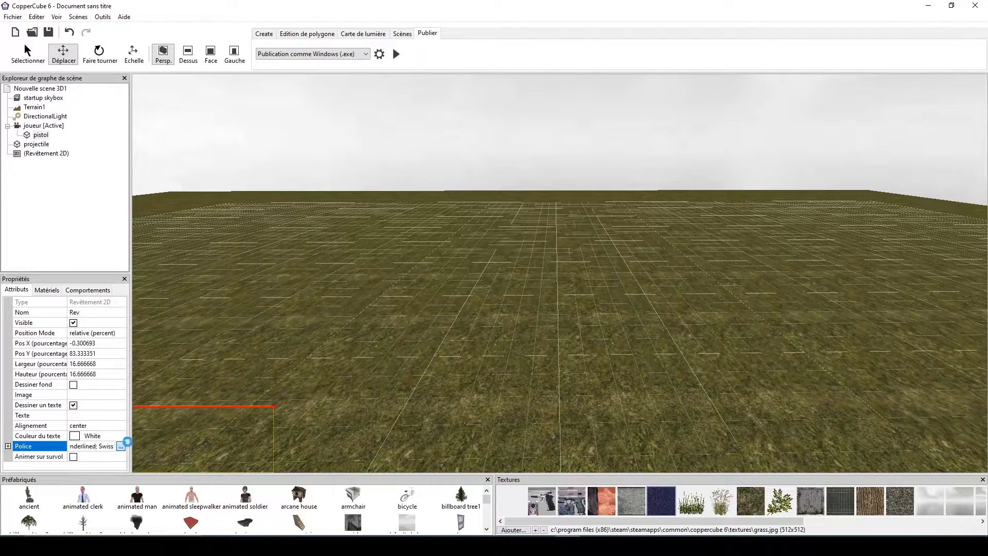
pyautogui.moveTo(202, 162); pyautogui.dragTo(201, 173)
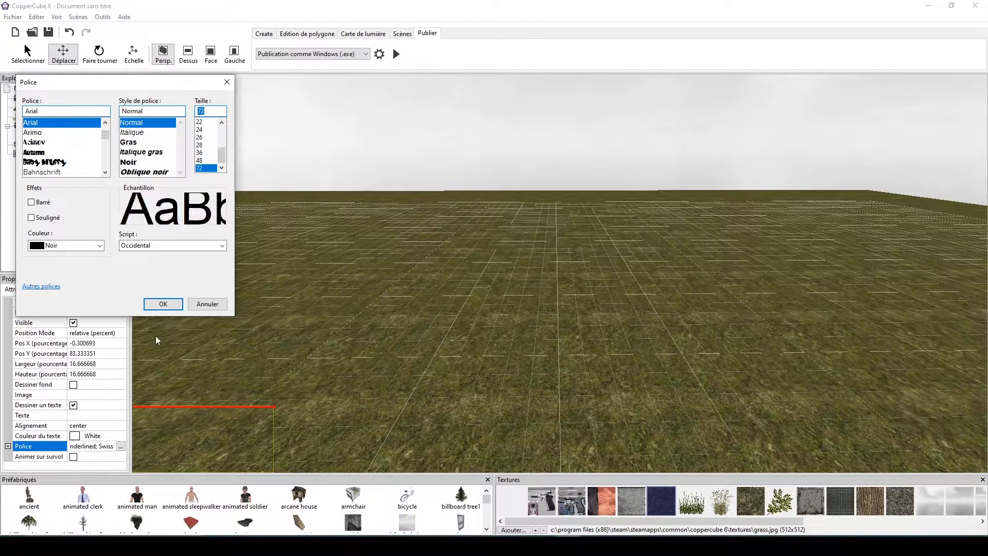
pyautogui.click(163, 303)
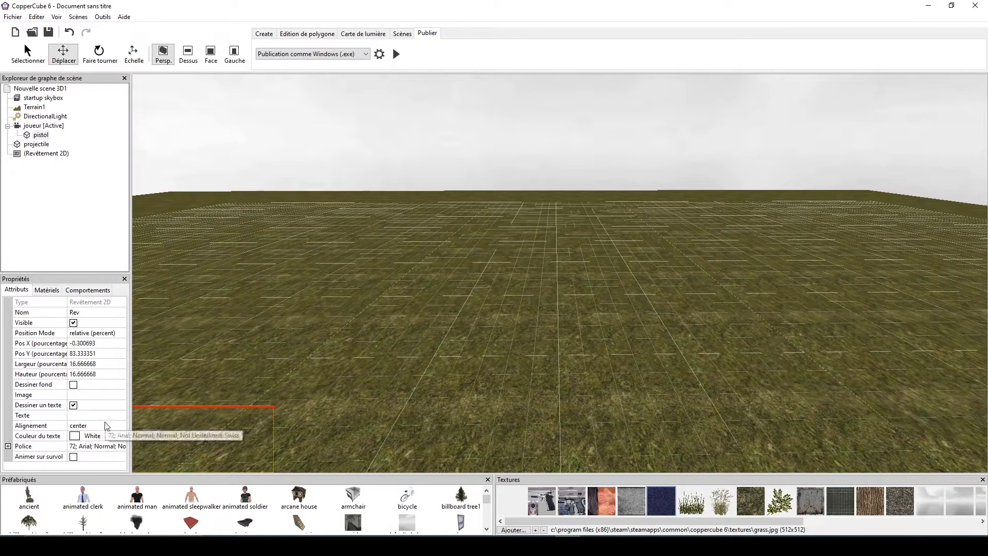
pyautogui.click(86, 414)
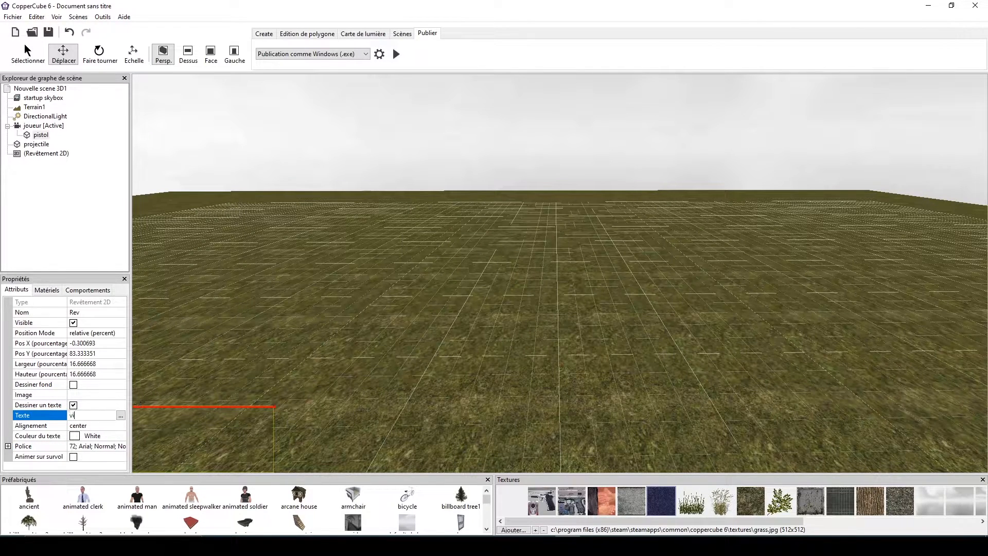
pyautogui.write('vie')
pyautogui.press('Return')
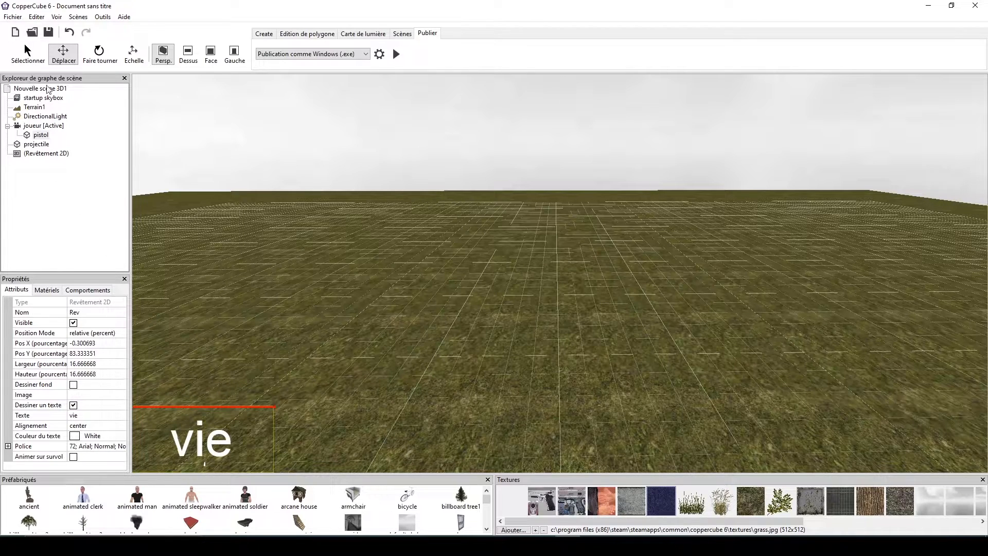
# Examine the scene's name setting, the list of scenes and the 2D overlay's attributes, keeping "Nouvelle scene 3D1" as the current scene
pyautogui.click(55, 91)
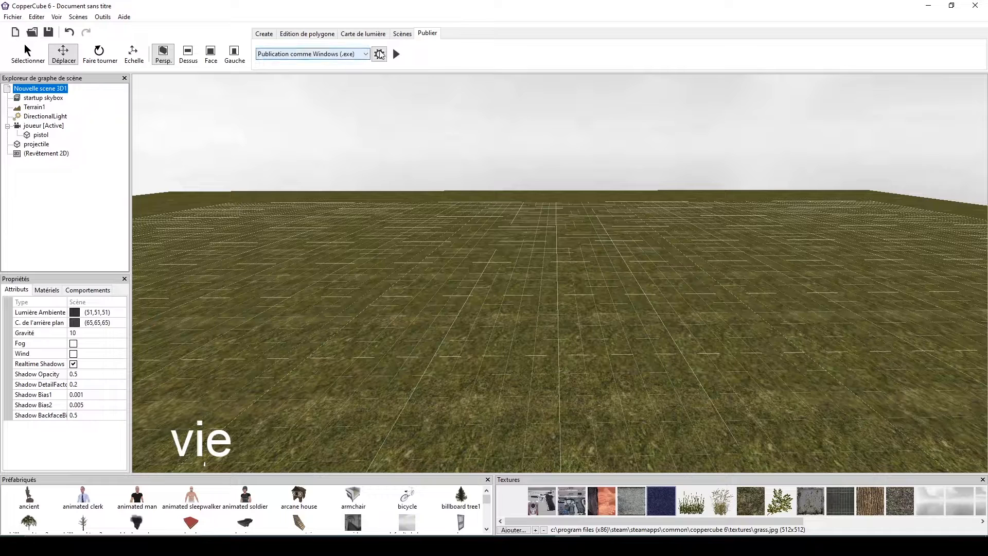
pyautogui.click(400, 34)
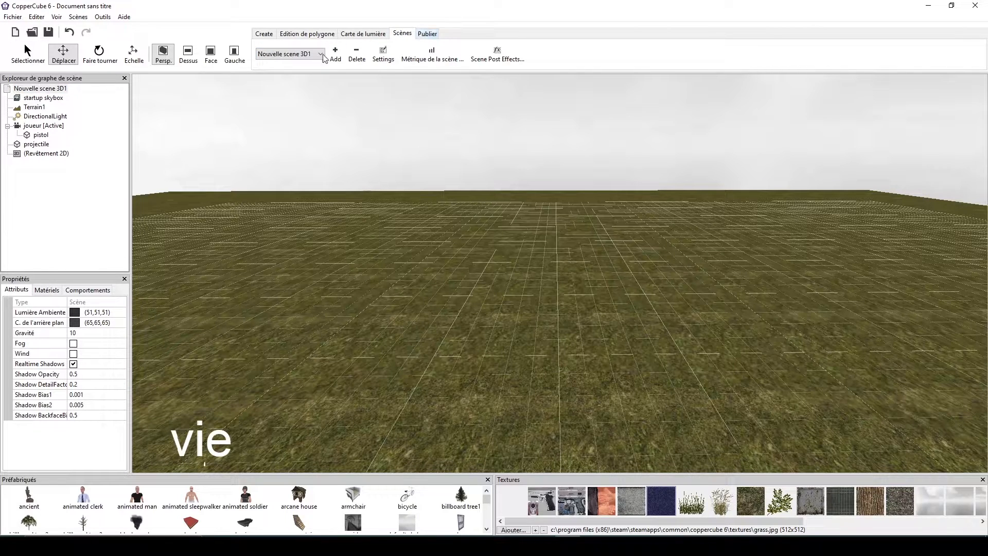
pyautogui.click(383, 53)
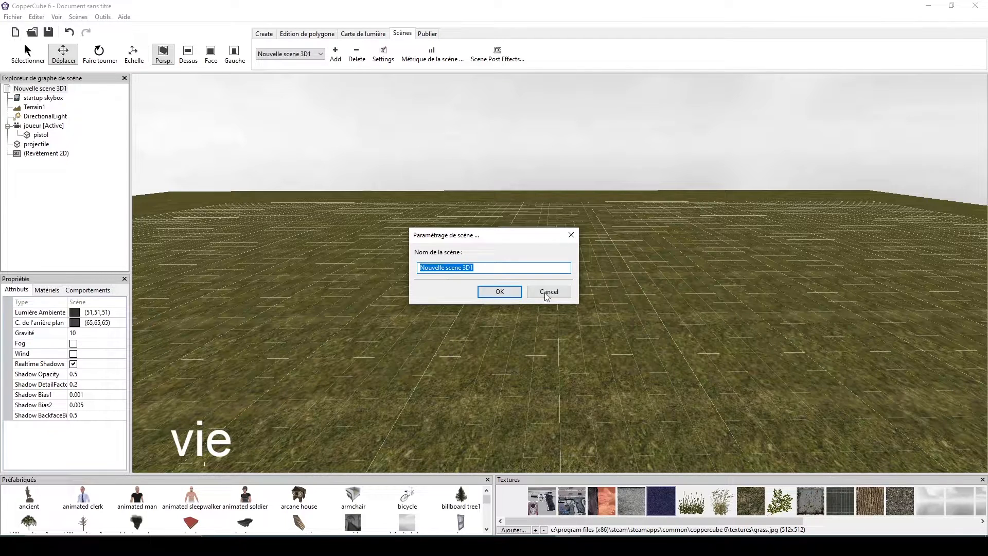
pyautogui.click(504, 293)
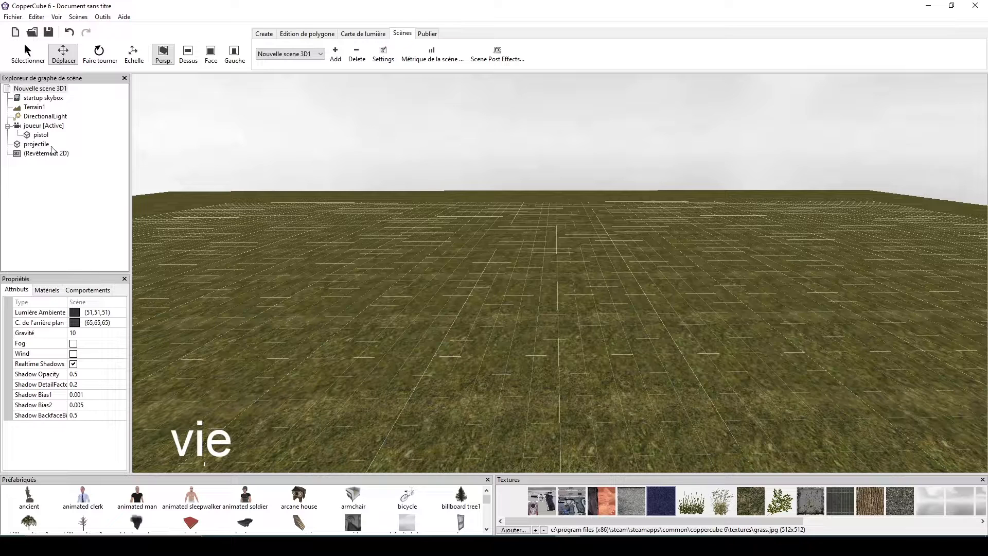
pyautogui.click(307, 54)
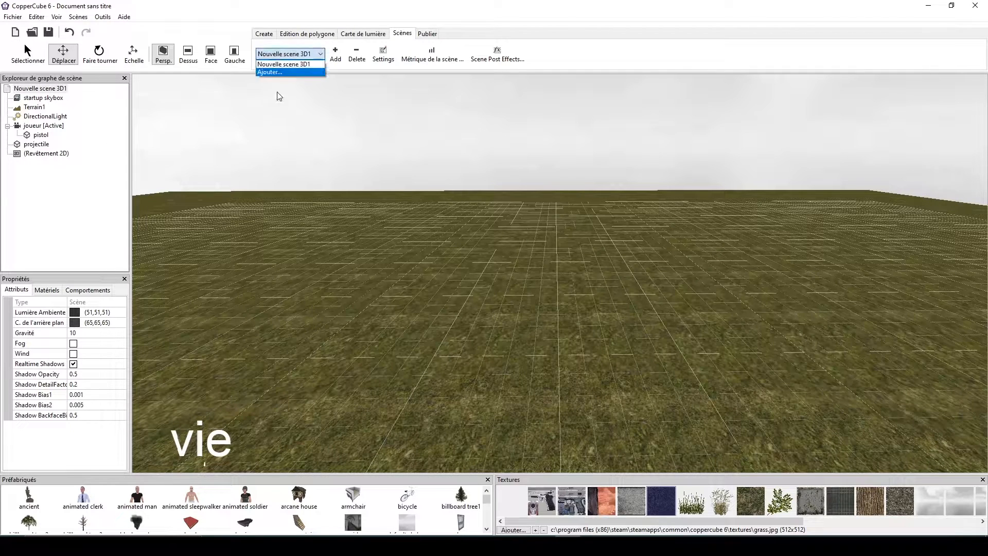
pyautogui.click(265, 64)
pyautogui.moveTo(551, 337)
pyautogui.mouseDown()
pyautogui.moveTo(564, 313)
pyautogui.moveTo(538, 331)
pyautogui.mouseUp()
pyautogui.moveTo(361, 326); pyautogui.dragTo(203, 264)
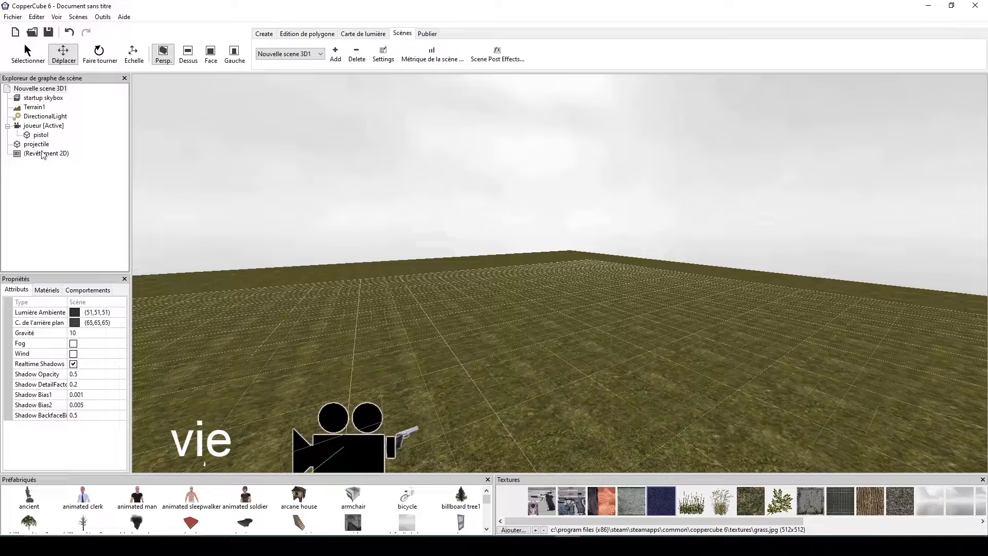
pyautogui.moveTo(388, 261); pyautogui.dragTo(649, 326)
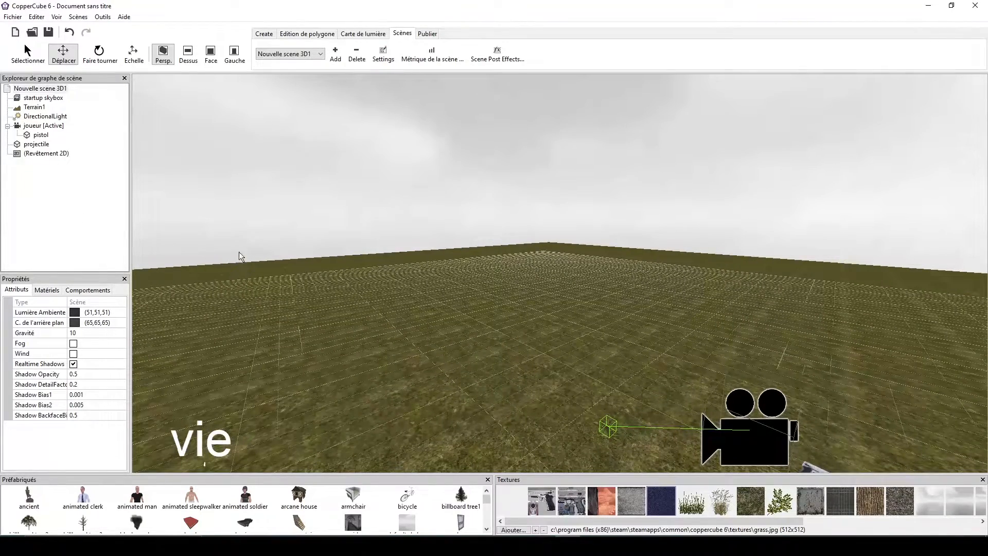
pyautogui.click(51, 154)
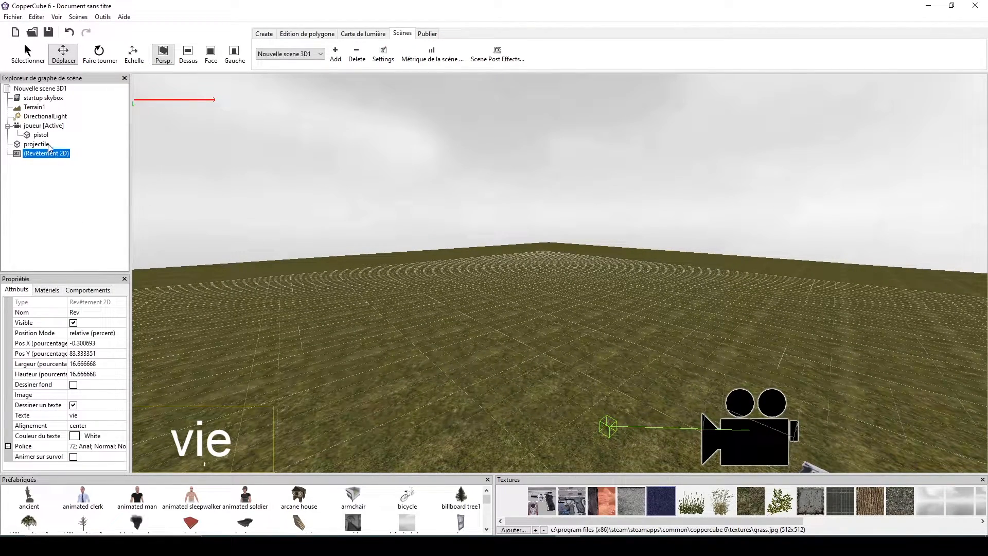
# Add the behaviour "Toutes les N millisecondes faire quelque-chose" to the scene "Nouvelle scene 3D1" with an interval of 10 ms
pyautogui.click(42, 90)
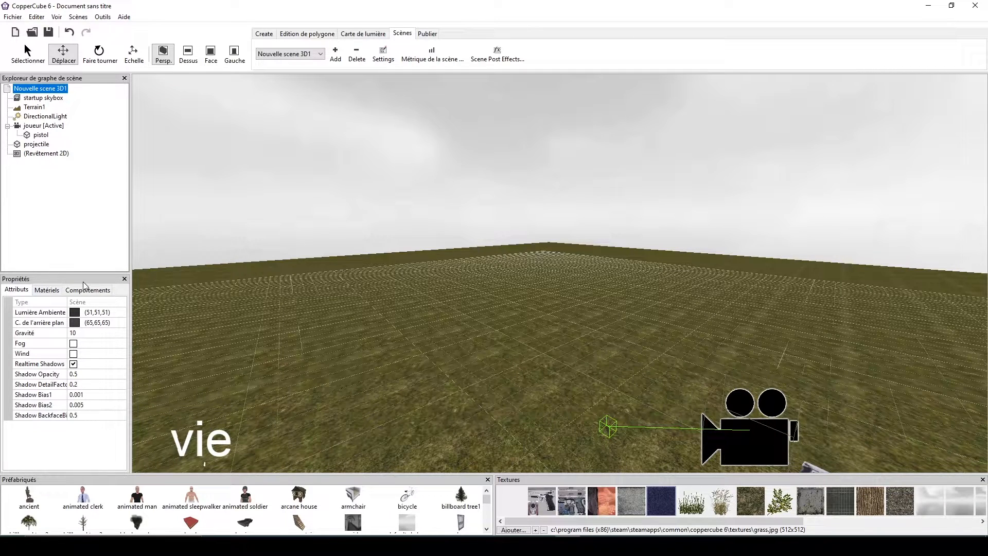
pyautogui.click(88, 290)
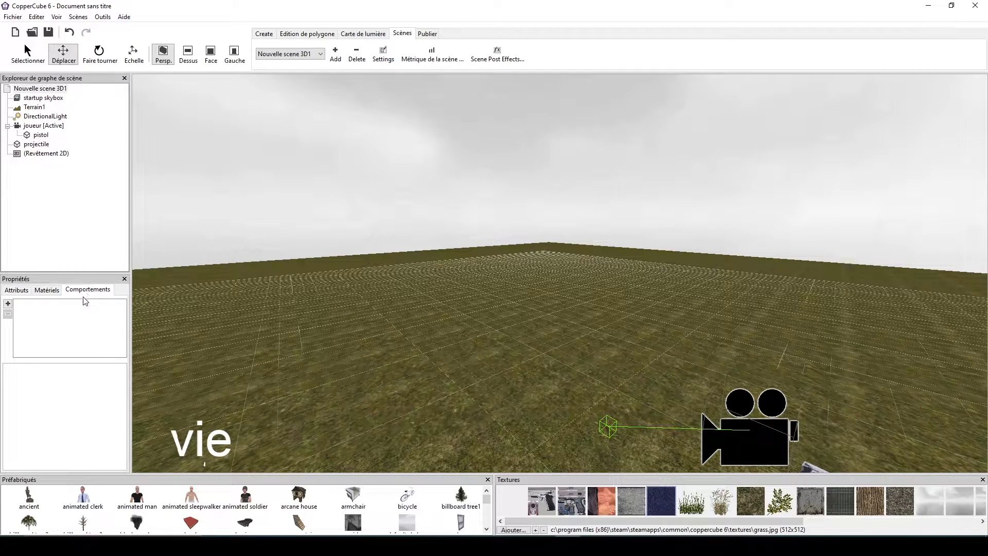
pyautogui.click(8, 305)
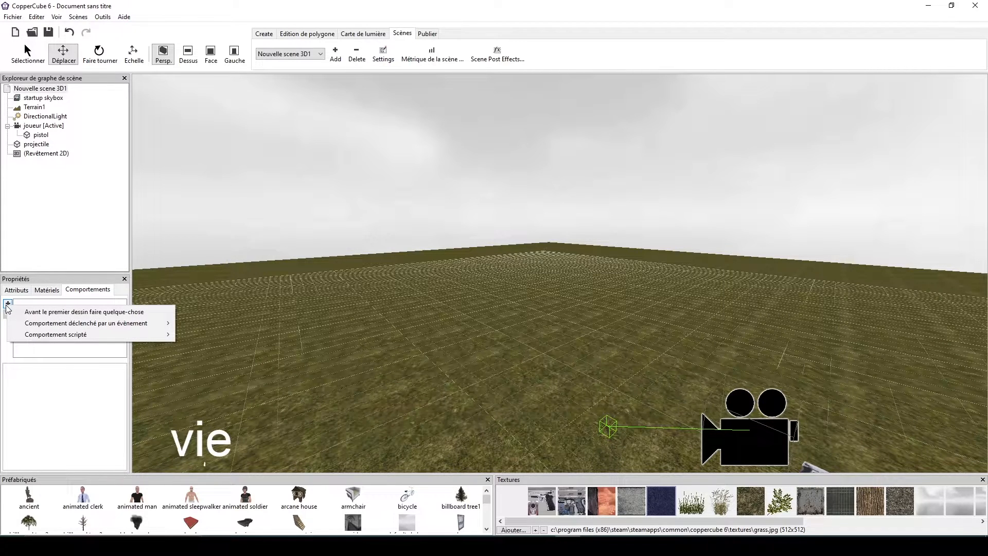
pyautogui.moveTo(39, 327)
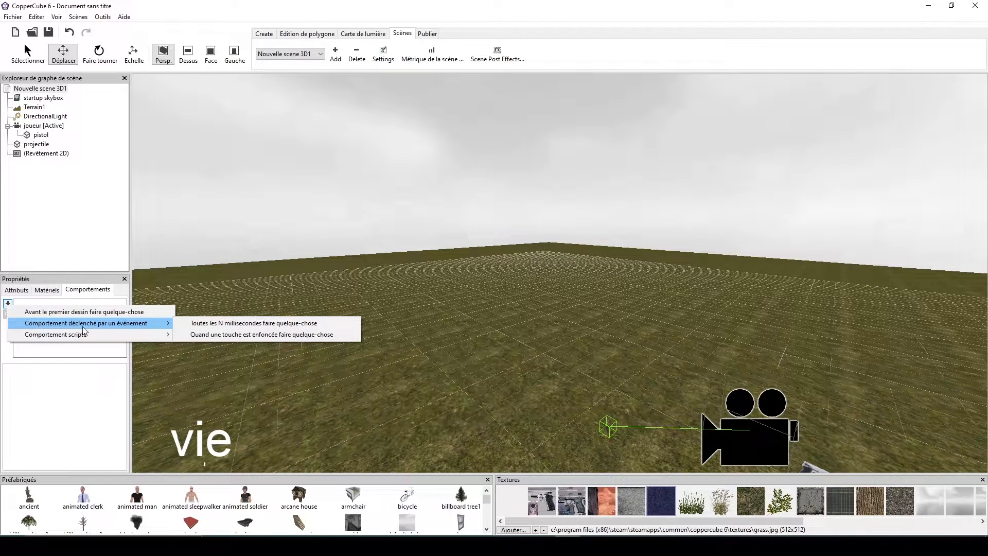
pyautogui.click(189, 323)
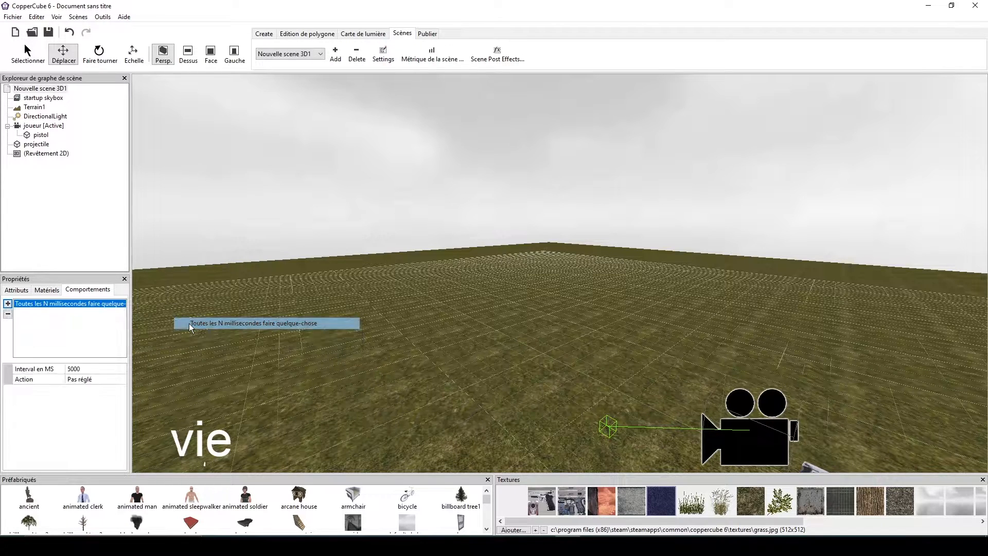
pyautogui.click(85, 369)
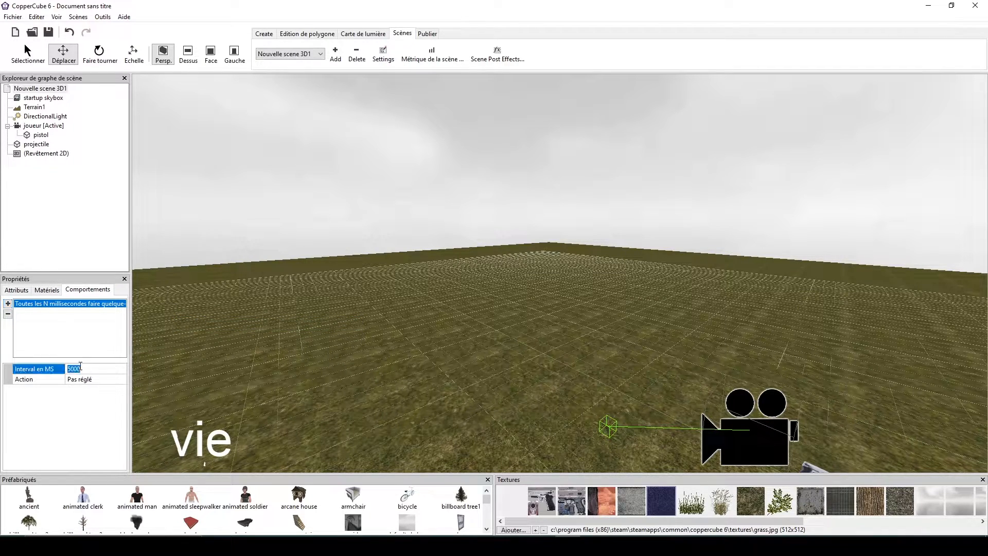
pyautogui.write('10')
pyautogui.click(101, 342)
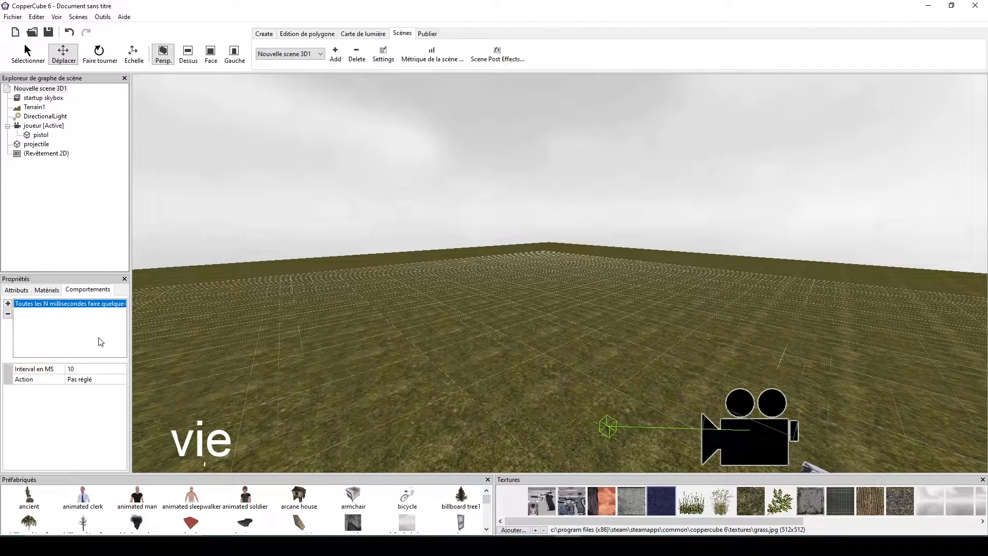
# Add the action "Changer le texte du noeud "2D Overlay"" to the scene's 10 ms timed behaviour
pyautogui.click(98, 380)
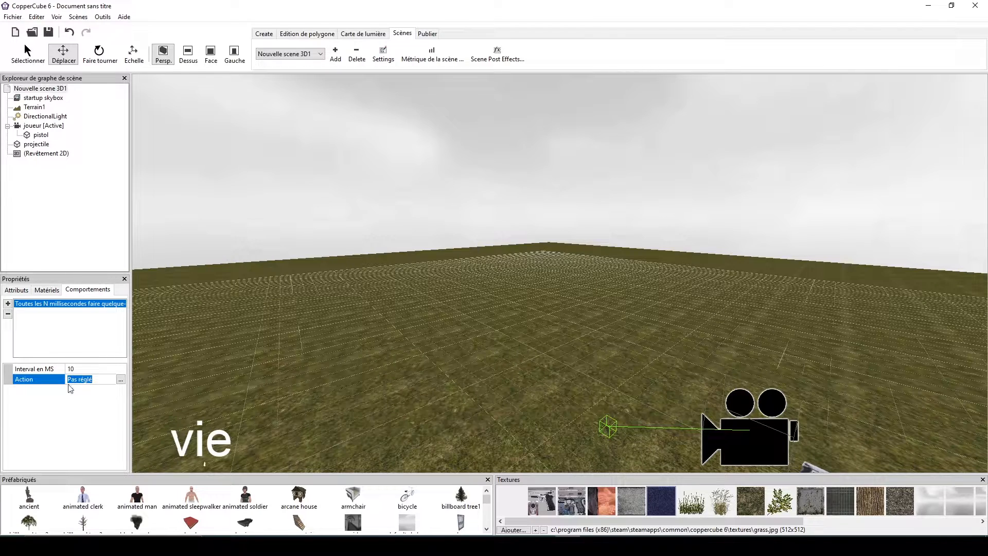
pyautogui.click(121, 381)
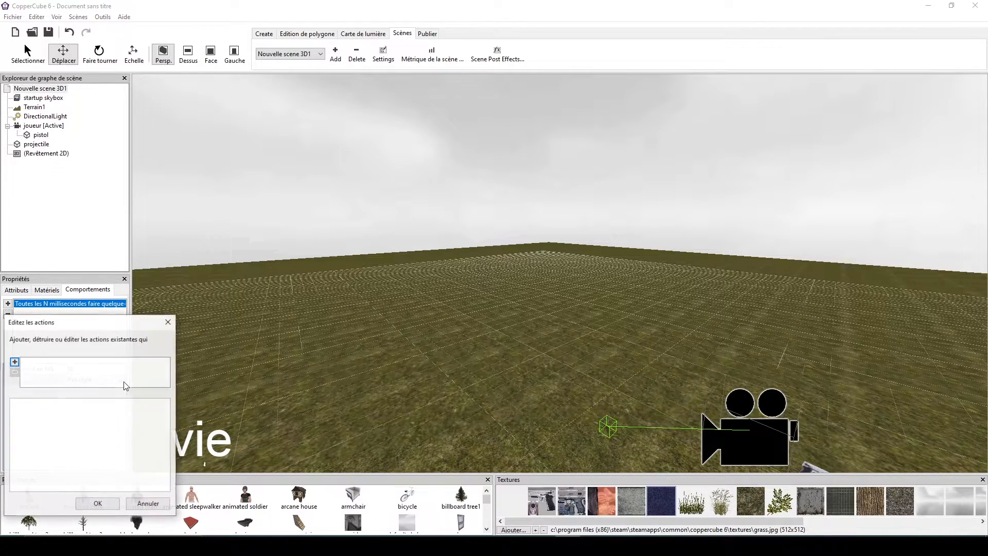
pyautogui.click(14, 362)
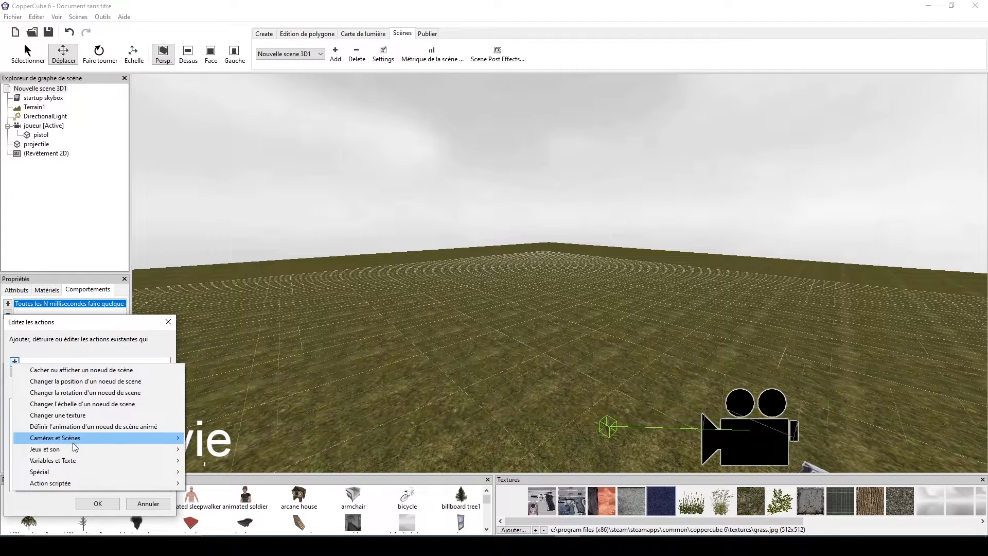
pyautogui.moveTo(82, 465)
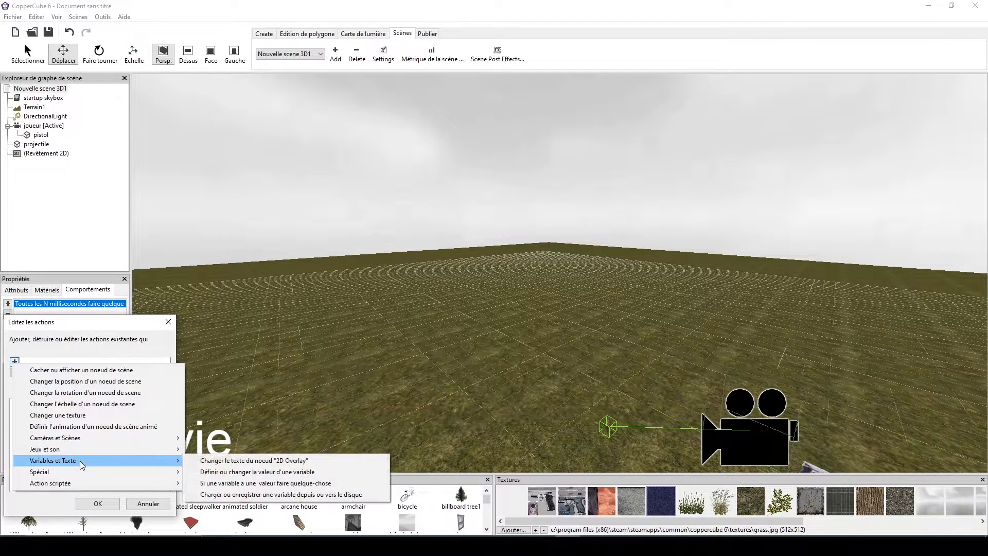
pyautogui.click(201, 461)
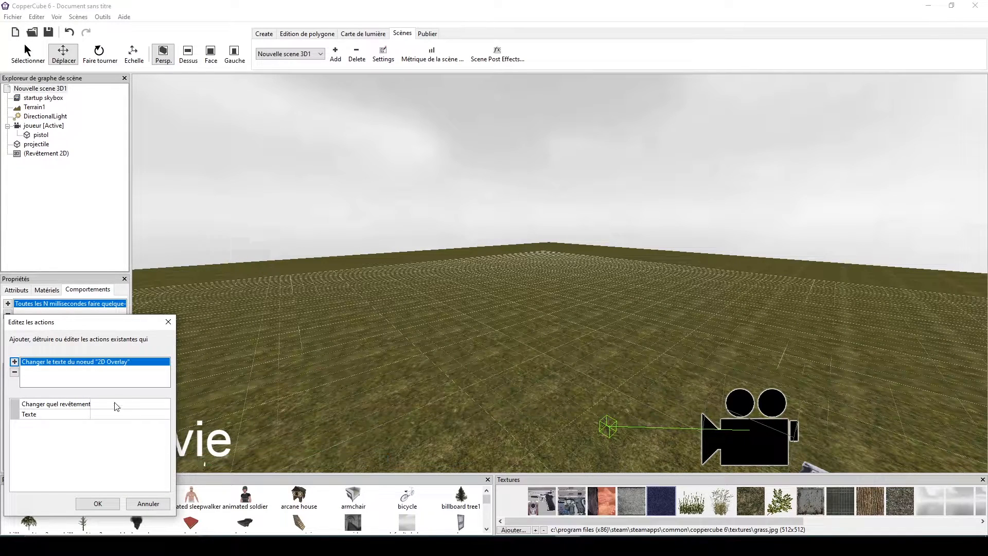
# Target the action at the (Revêtement 2D) overlay and set its text to "$pv$"
pyautogui.click(99, 405)
pyautogui.click(98, 406)
pyautogui.click(105, 422)
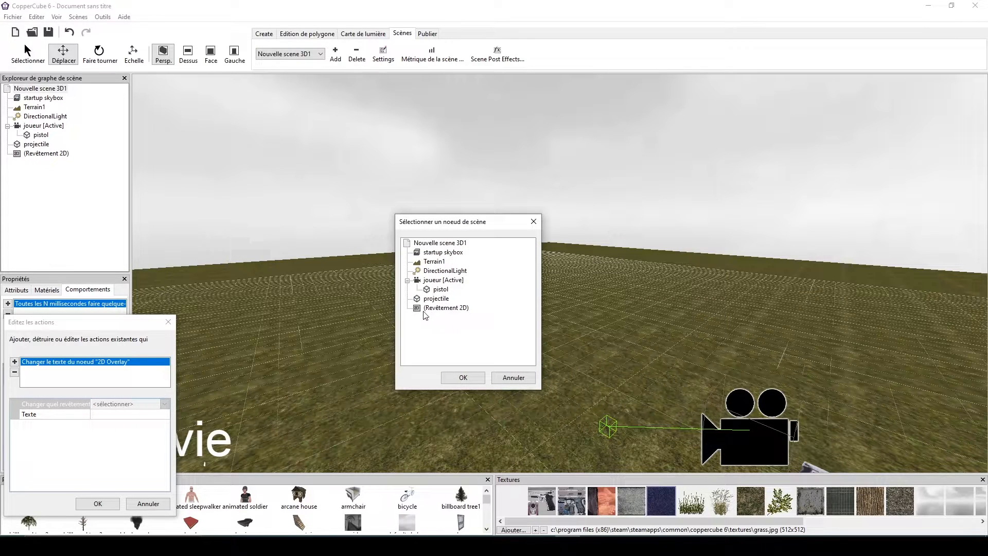
pyautogui.click(451, 308)
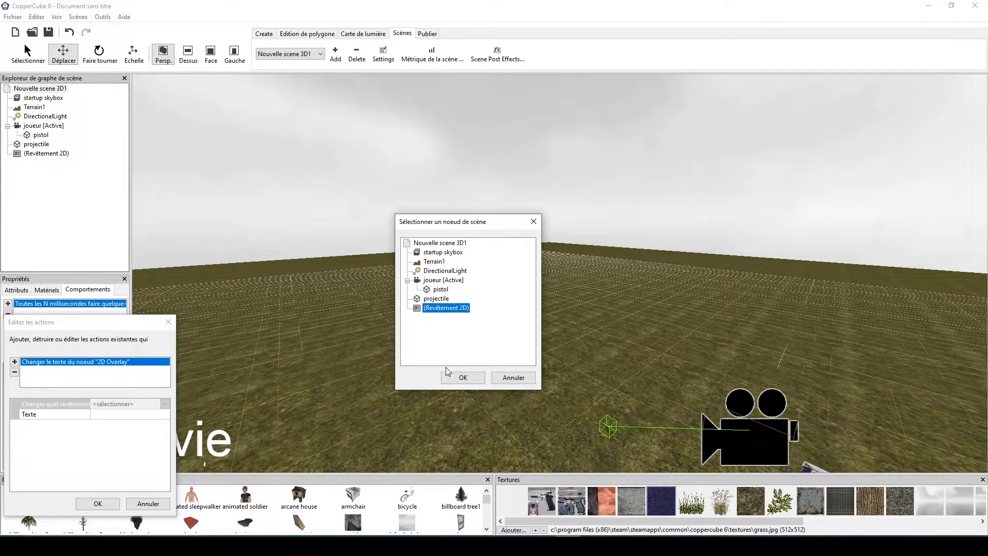
pyautogui.click(447, 376)
pyautogui.click(122, 414)
pyautogui.write('$pv$')
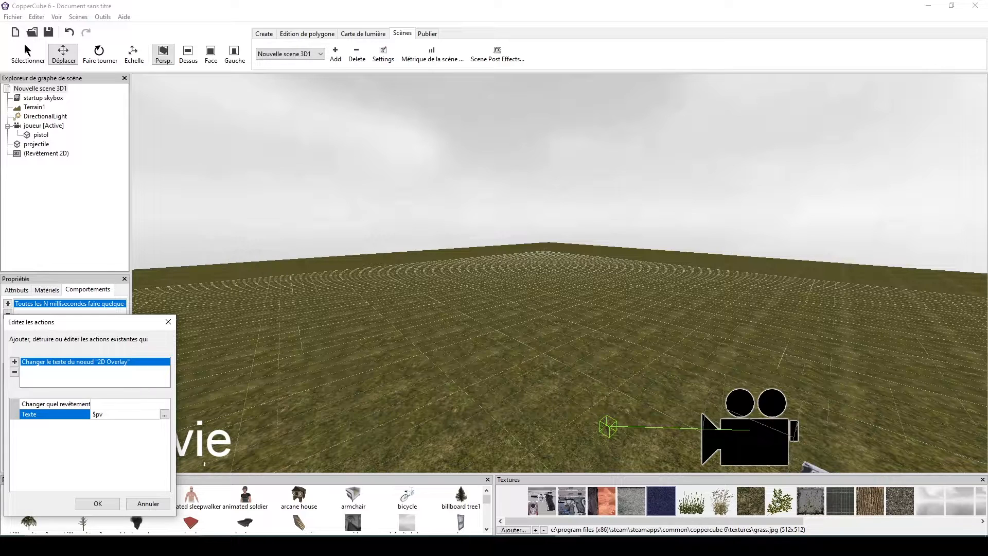
pyautogui.click(99, 503)
# Add the scene behaviour "Avant le premier dessin faire quelque-chose" with the action "Définir ou changer la valeur d'une variable"
pyautogui.click(8, 304)
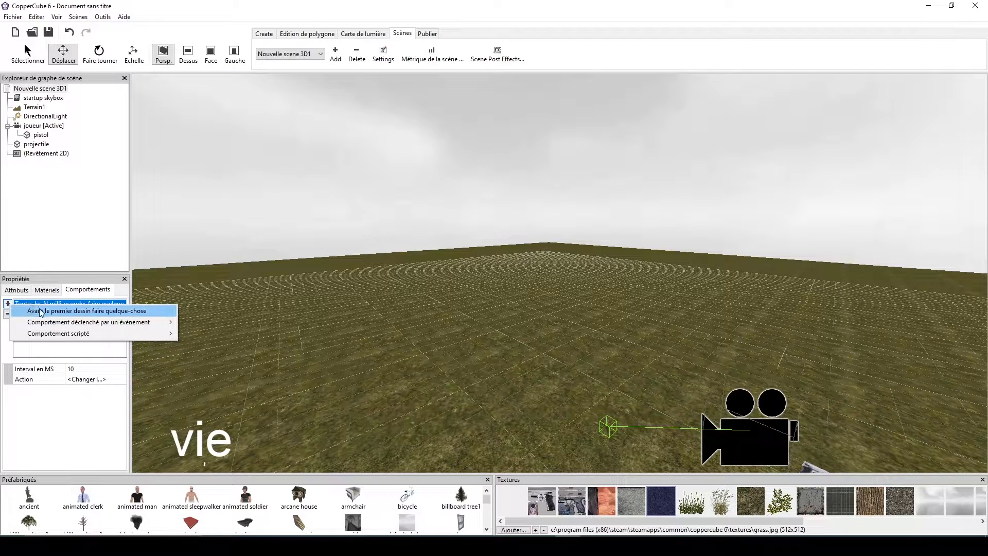
pyautogui.click(44, 312)
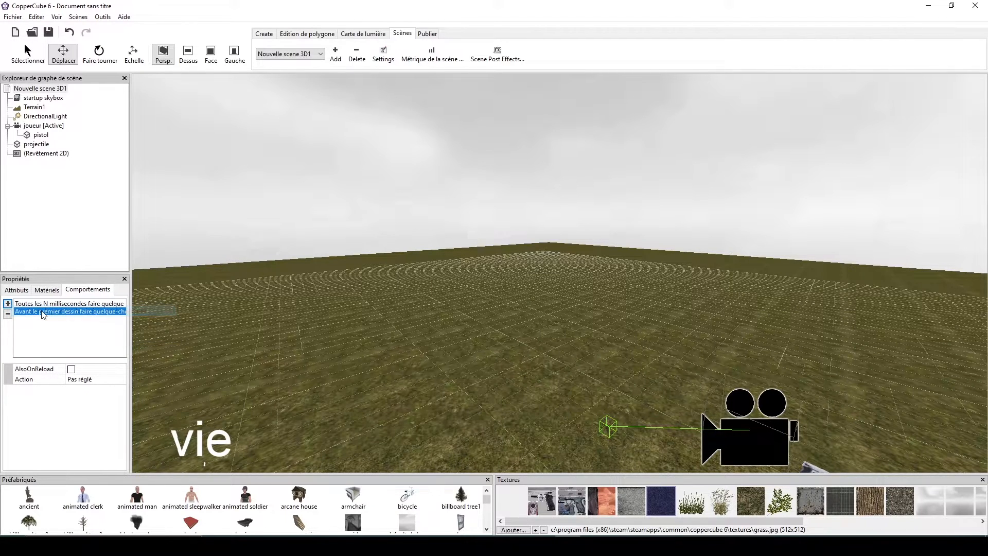
pyautogui.click(123, 382)
pyautogui.click(122, 382)
pyautogui.click(14, 362)
pyautogui.moveTo(130, 457)
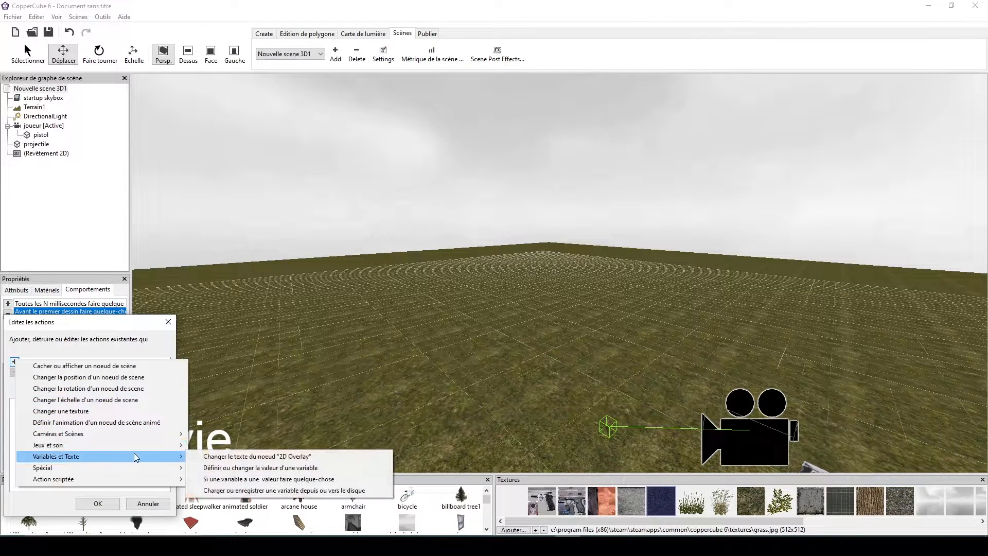
pyautogui.click(249, 469)
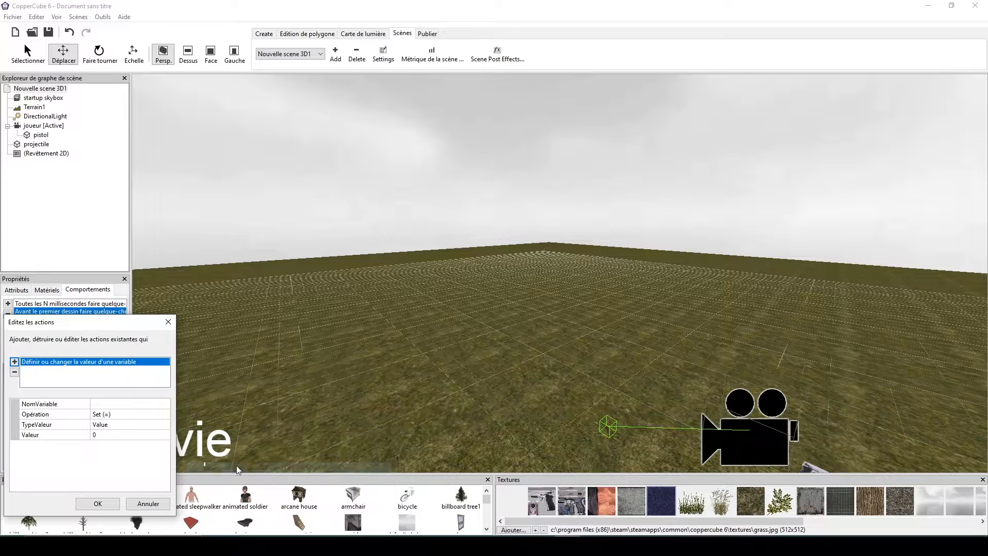
# Set the action's variable name to "pv" and its value to 100, keeping the Set (=) operation
pyautogui.click(114, 406)
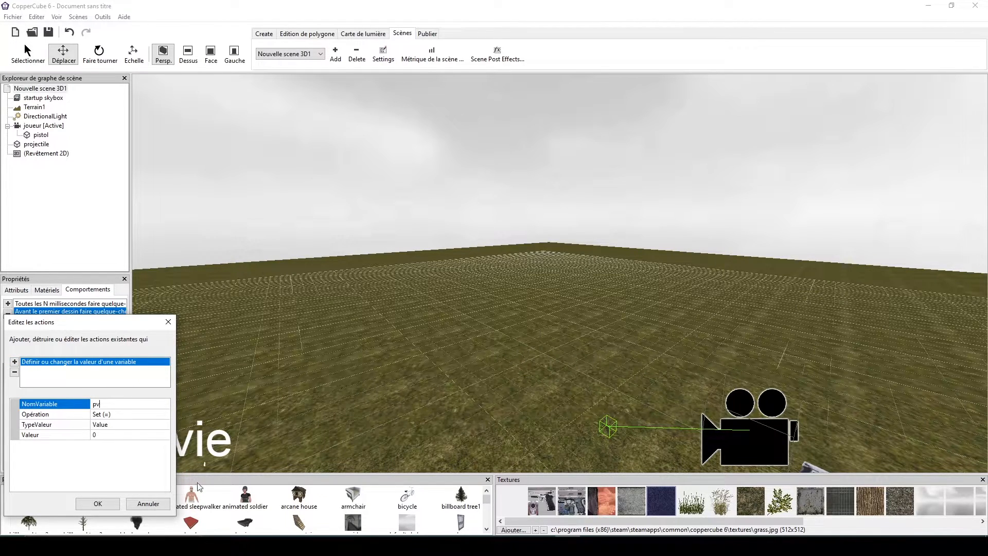
pyautogui.click(105, 436)
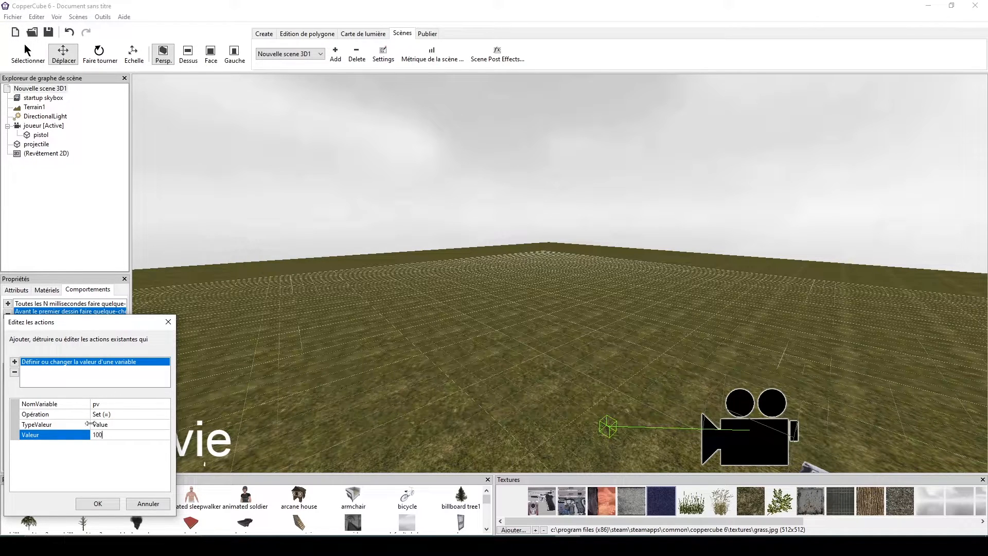
pyautogui.click(97, 503)
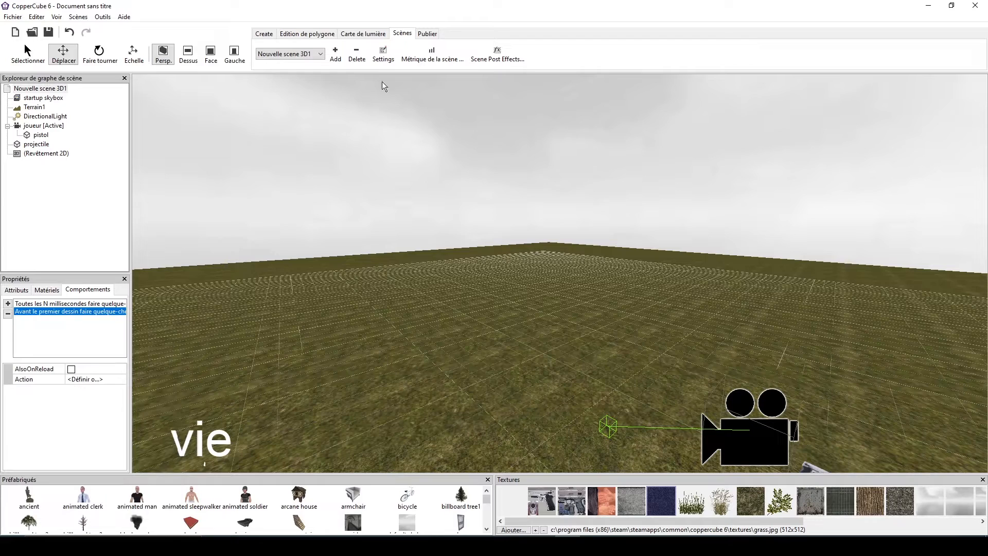
# Test the game as a Windows (.exe) application, walk the player forward and close the test
pyautogui.click(426, 34)
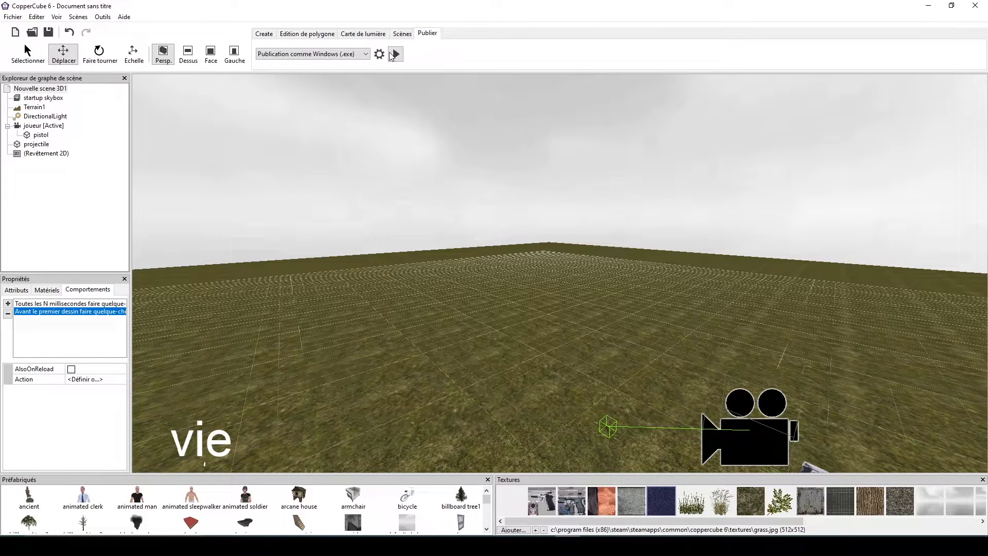
pyautogui.click(397, 54)
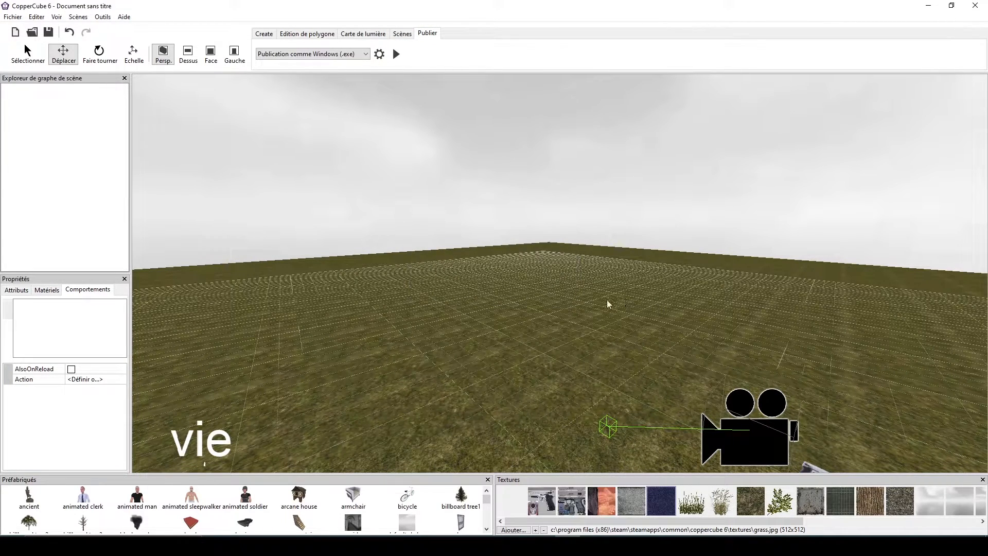
pyautogui.press('Up')
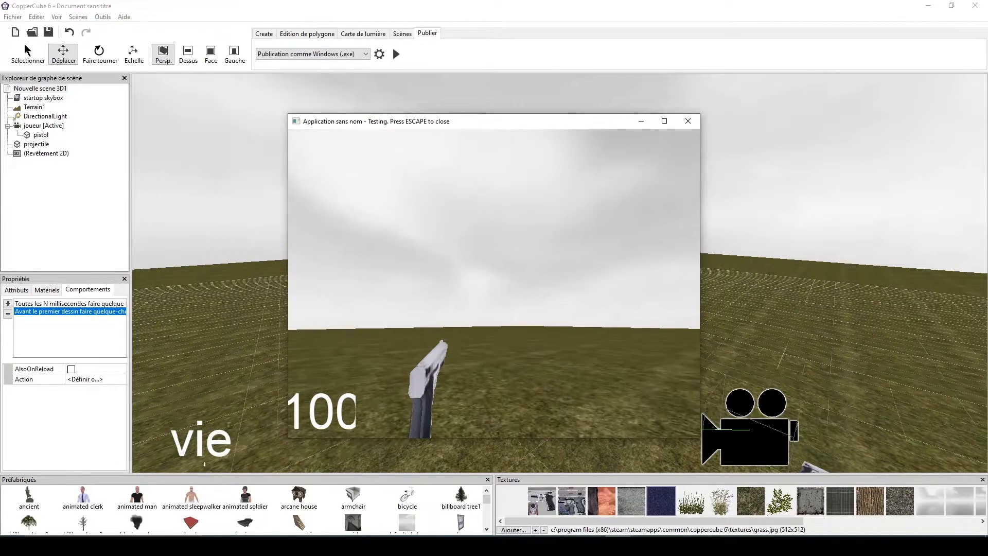
pyautogui.press('Escape')
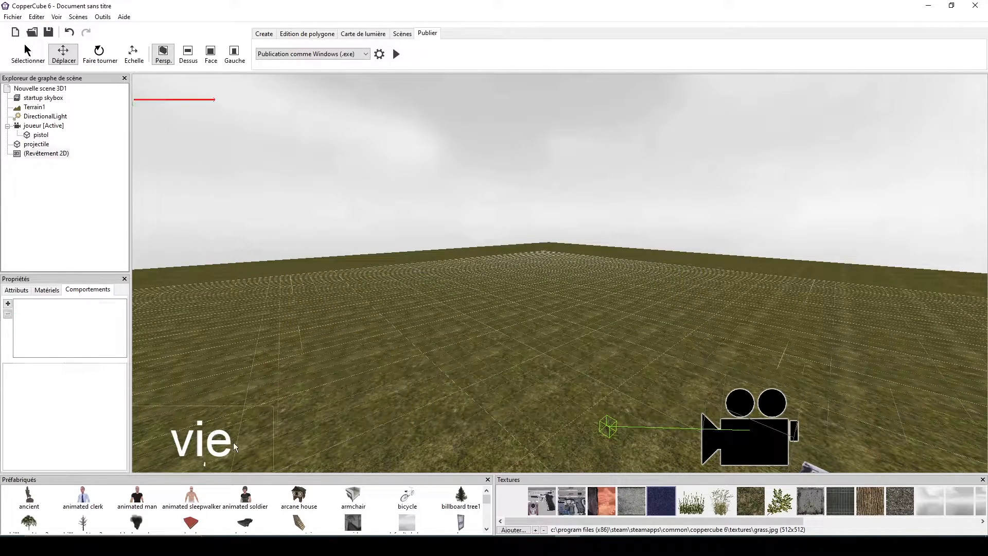
# Set the 2D overlay's font size to 48, keeping Arial Normal
pyautogui.click(23, 289)
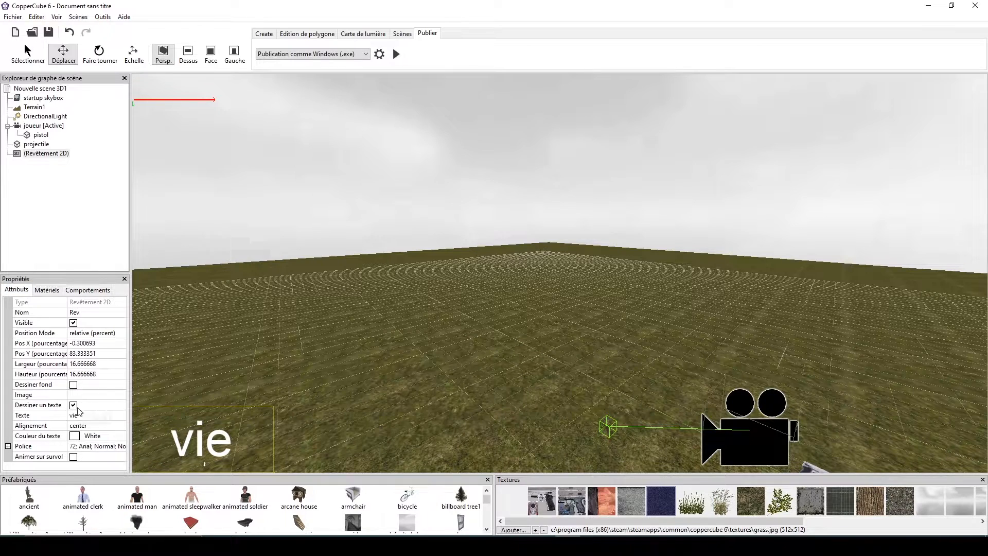
pyautogui.click(92, 446)
pyautogui.click(121, 446)
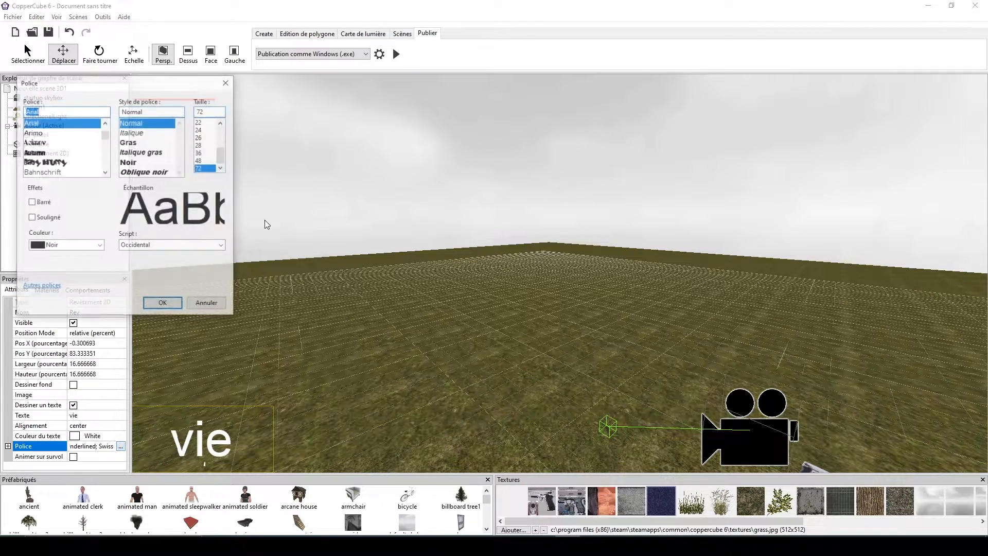
pyautogui.click(206, 160)
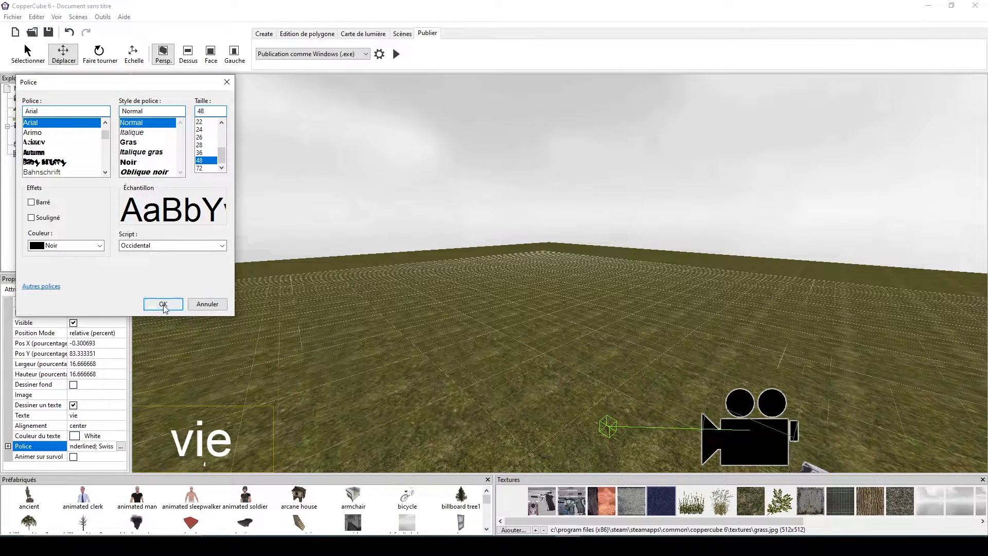
pyautogui.click(163, 304)
# Test the game again with the resized overlay text, fire the pistol and close the test
pyautogui.click(396, 54)
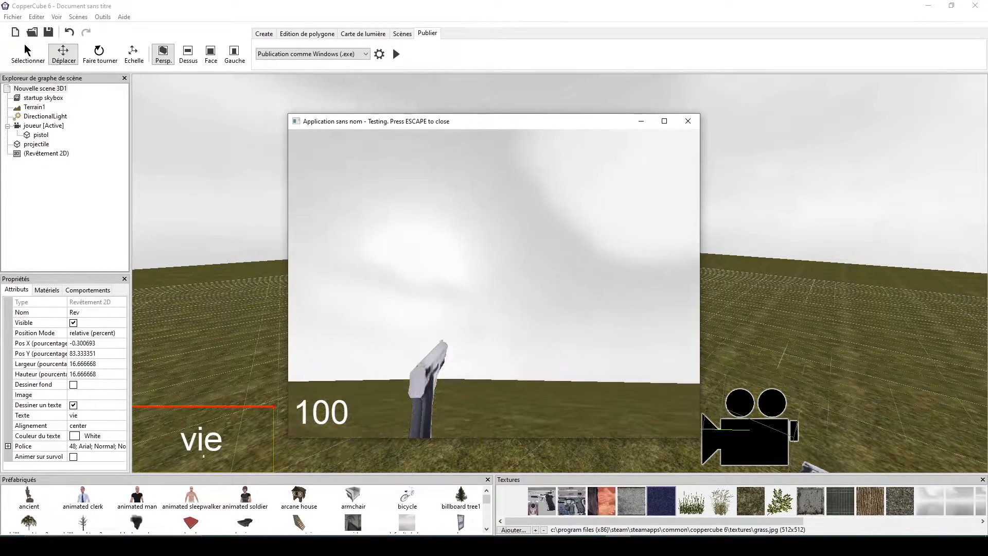
pyautogui.click(493, 283)
pyautogui.click(494, 283)
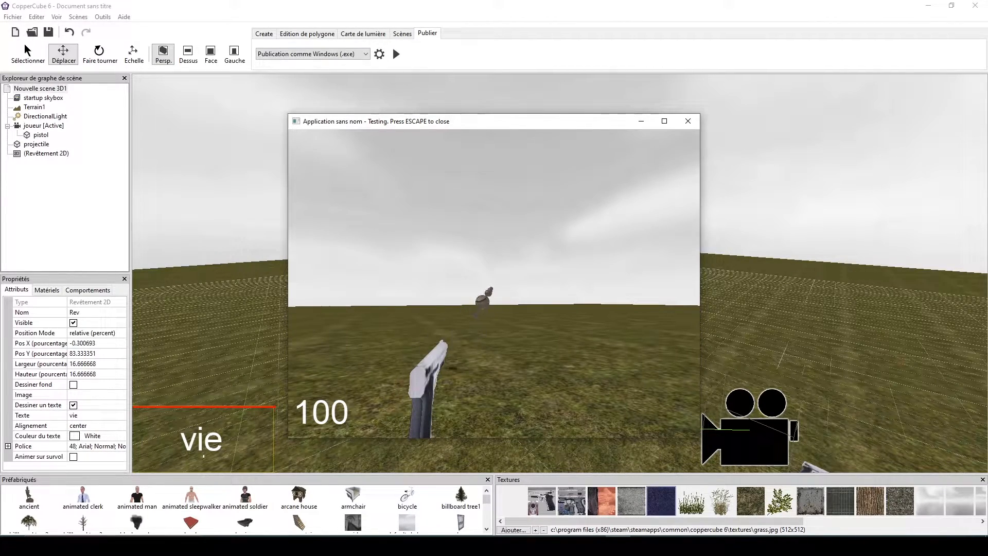
pyautogui.press('Escape')
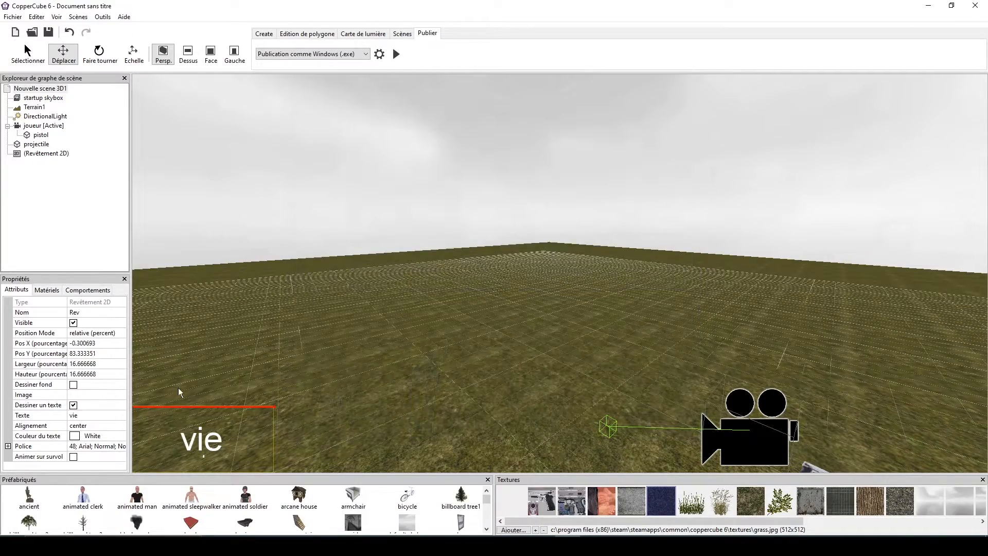
# Select the terrain Terrain1 beside the player camera
pyautogui.moveTo(388, 393); pyautogui.dragTo(698, 284)
pyautogui.scroll(2, 685, 282)
pyautogui.click(852, 378)
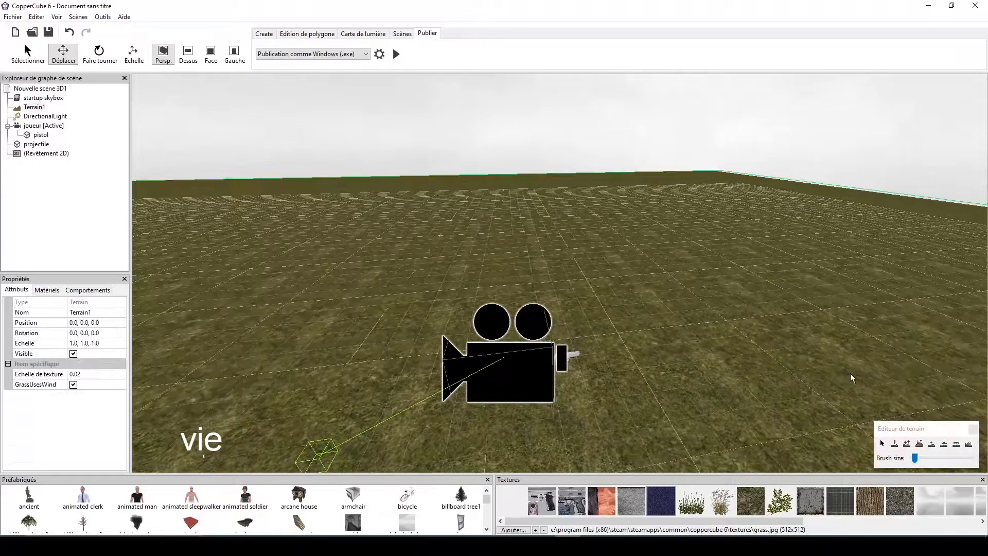